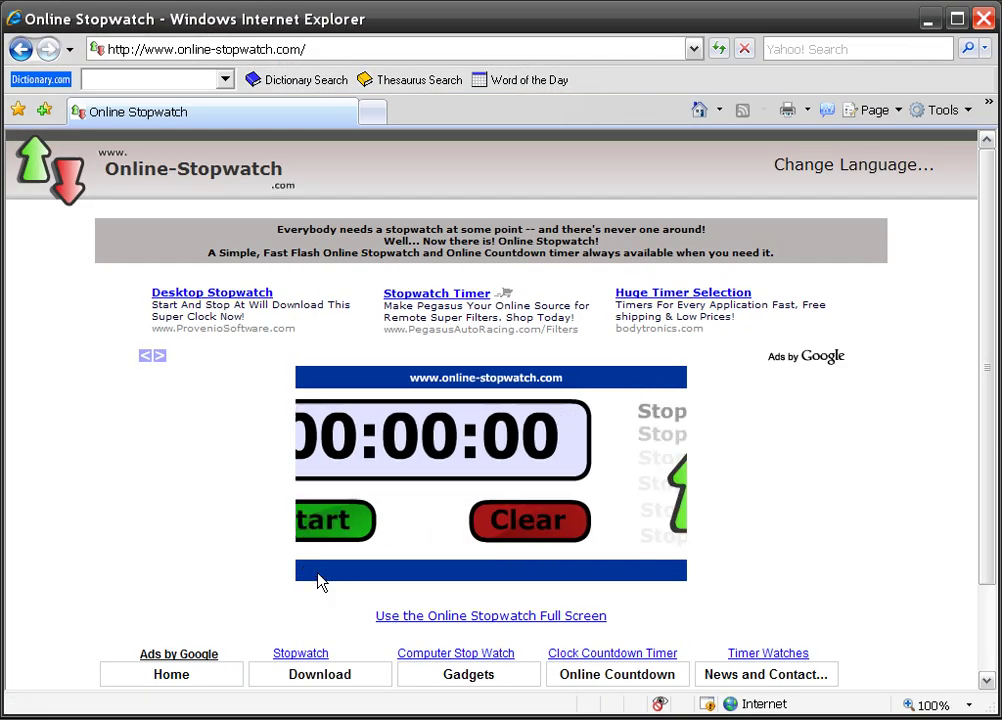
Set the online countdown timer to 9 minutes 30 seconds and start it
click(586, 497)
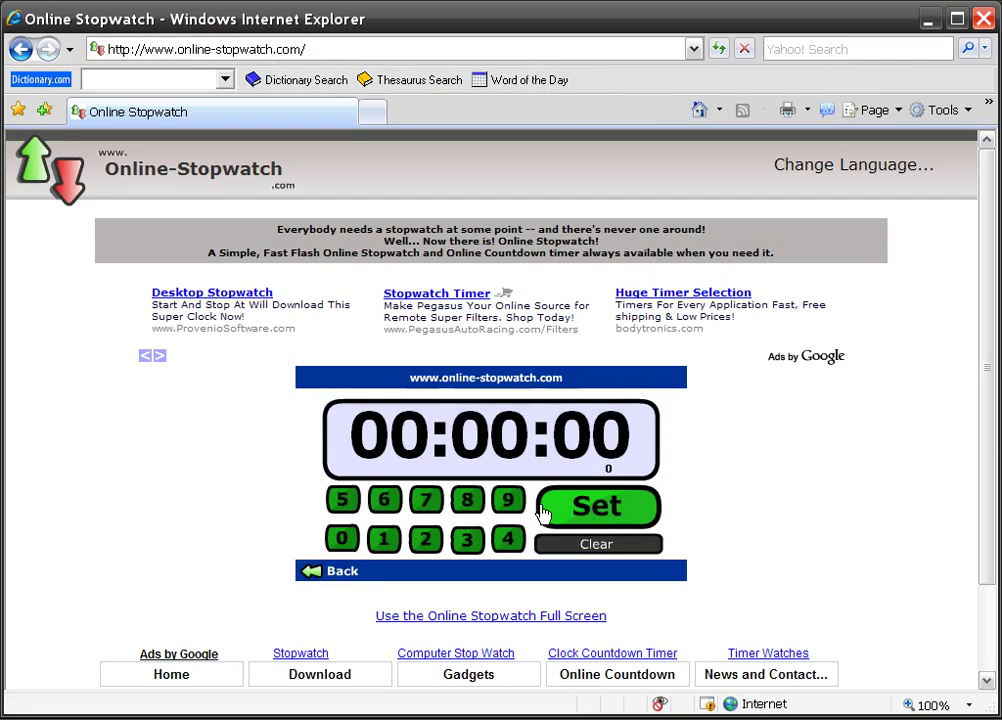
click(514, 506)
click(467, 540)
click(355, 550)
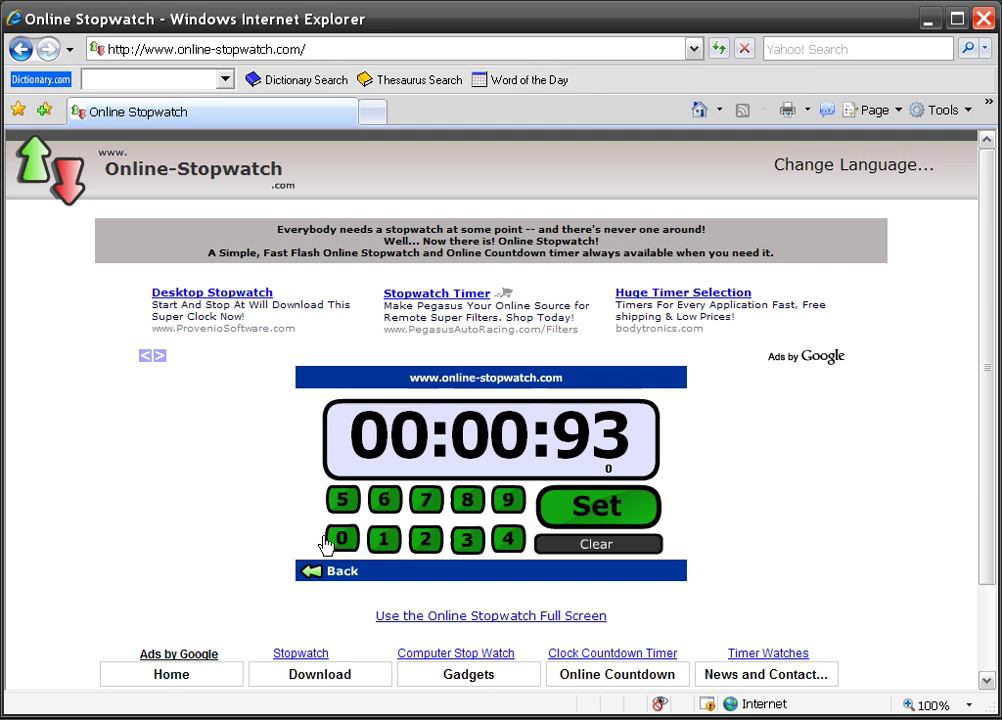
click(344, 540)
click(593, 527)
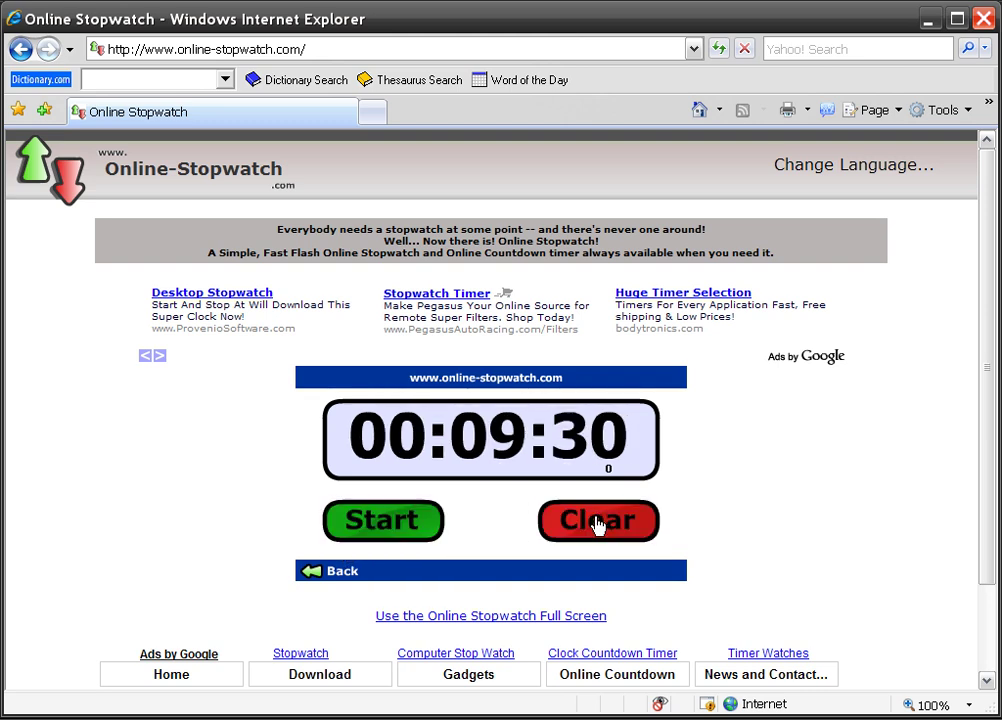
click(414, 528)
In Corel Painter, paint pale highlights on the upper braided bracelet on a new layer with brush size 1.4
click(448, 719)
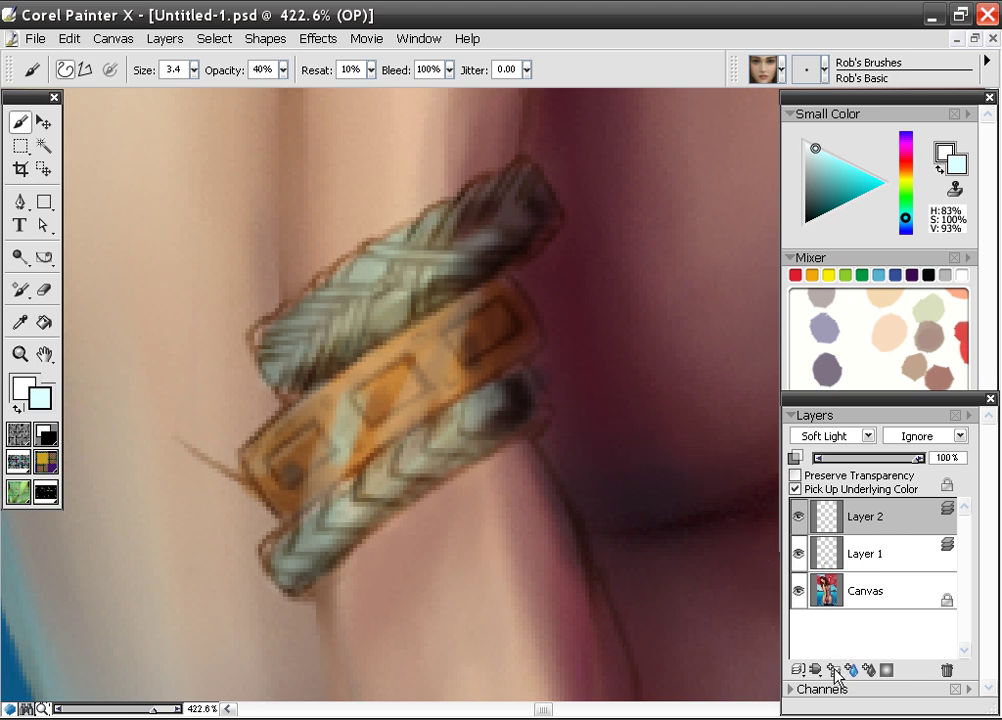
click(834, 670)
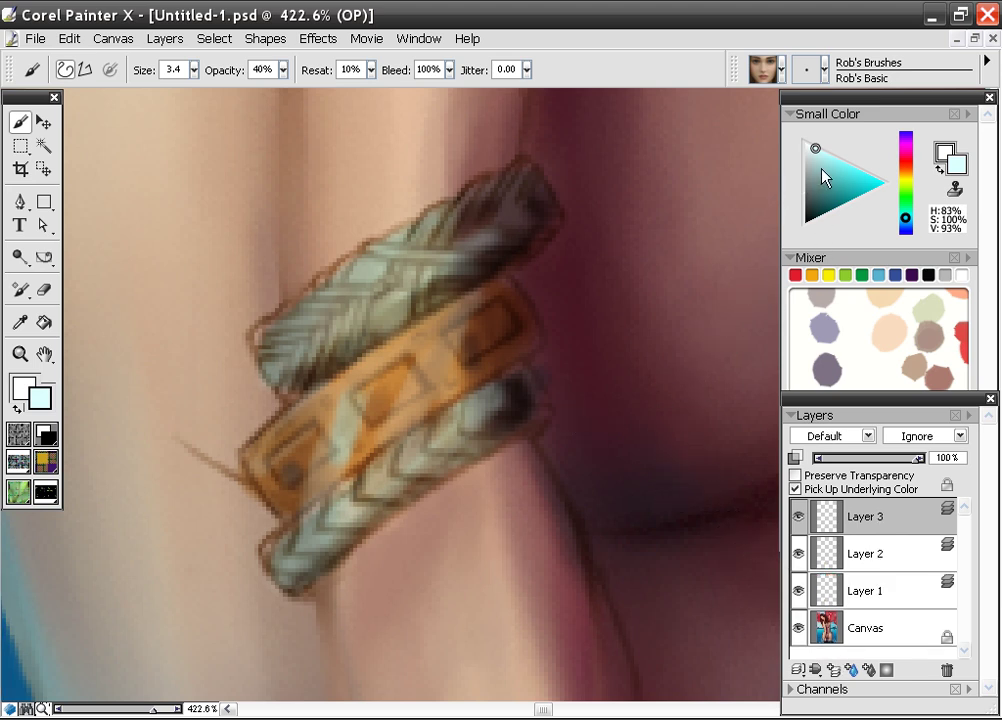
click(193, 70)
drag(186, 88, 172, 96)
drag(376, 292, 320, 297)
mouse_move(364, 242)
mouse_down()
mouse_move(437, 259)
mouse_move(369, 242)
mouse_move(444, 246)
mouse_move(411, 231)
mouse_up()
mouse_move(339, 262)
mouse_down()
mouse_move(310, 310)
mouse_move(345, 314)
mouse_move(340, 348)
mouse_move(378, 290)
mouse_up()
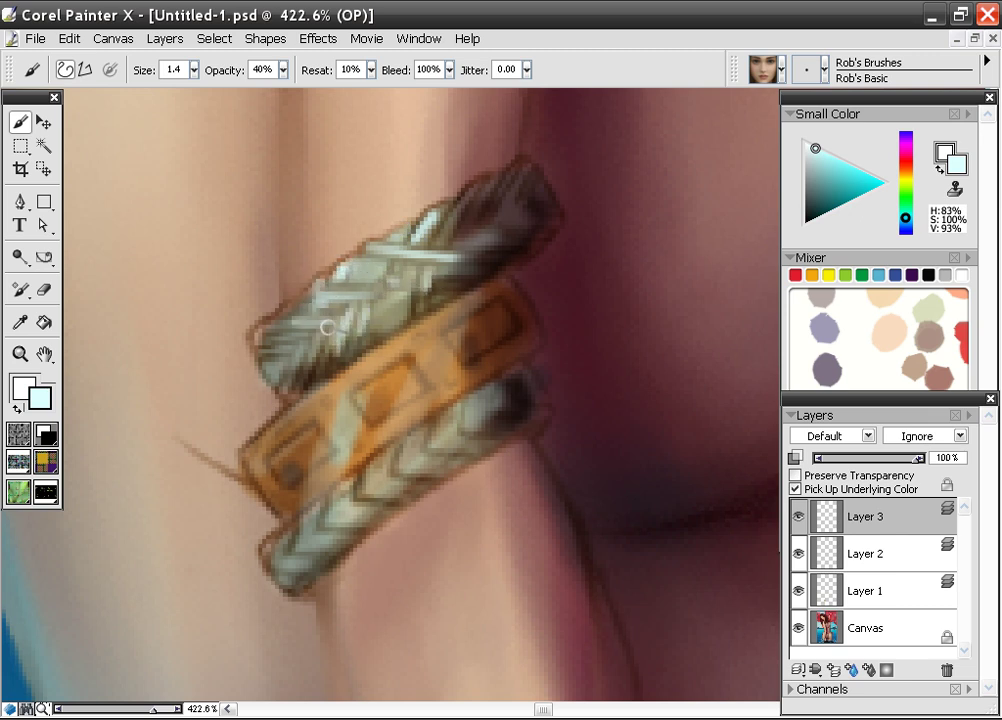
mouse_move(315, 330)
mouse_down()
mouse_move(264, 324)
mouse_move(260, 353)
mouse_move(297, 361)
mouse_move(335, 390)
mouse_up()
Paint pale highlights along the orange band's edges and inset frames and on the weave of the lower braided bracelet
mouse_move(278, 448)
mouse_down()
mouse_move(327, 399)
mouse_move(302, 409)
mouse_move(341, 381)
mouse_up()
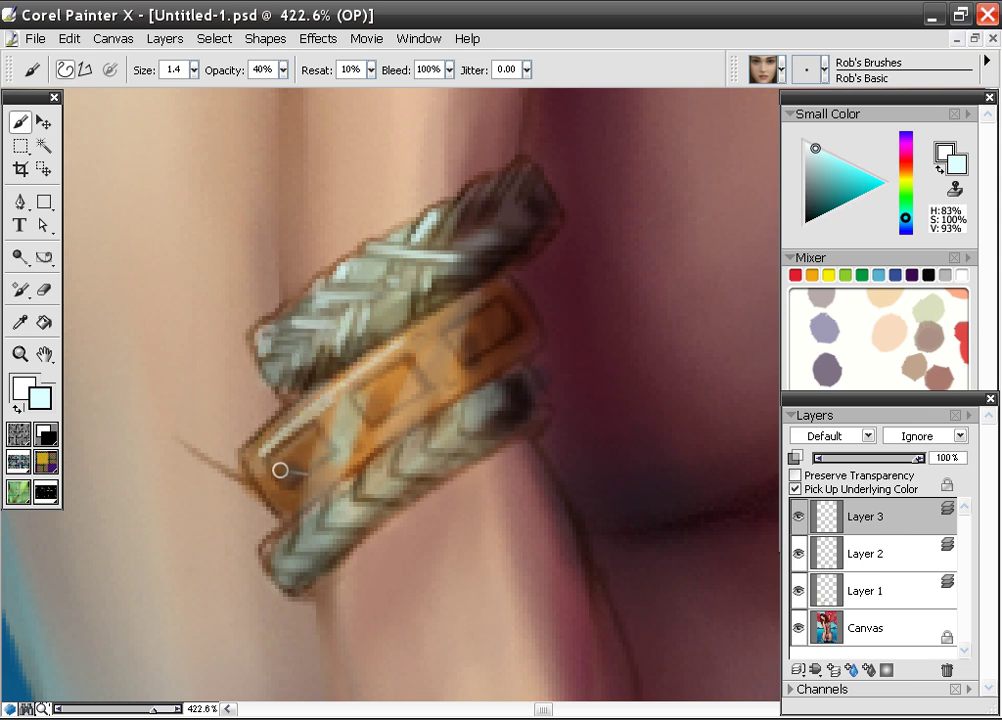
mouse_move(276, 472)
mouse_down()
mouse_move(374, 418)
mouse_move(348, 406)
mouse_move(336, 428)
mouse_move(380, 425)
mouse_move(454, 363)
mouse_move(470, 368)
mouse_move(437, 348)
mouse_up()
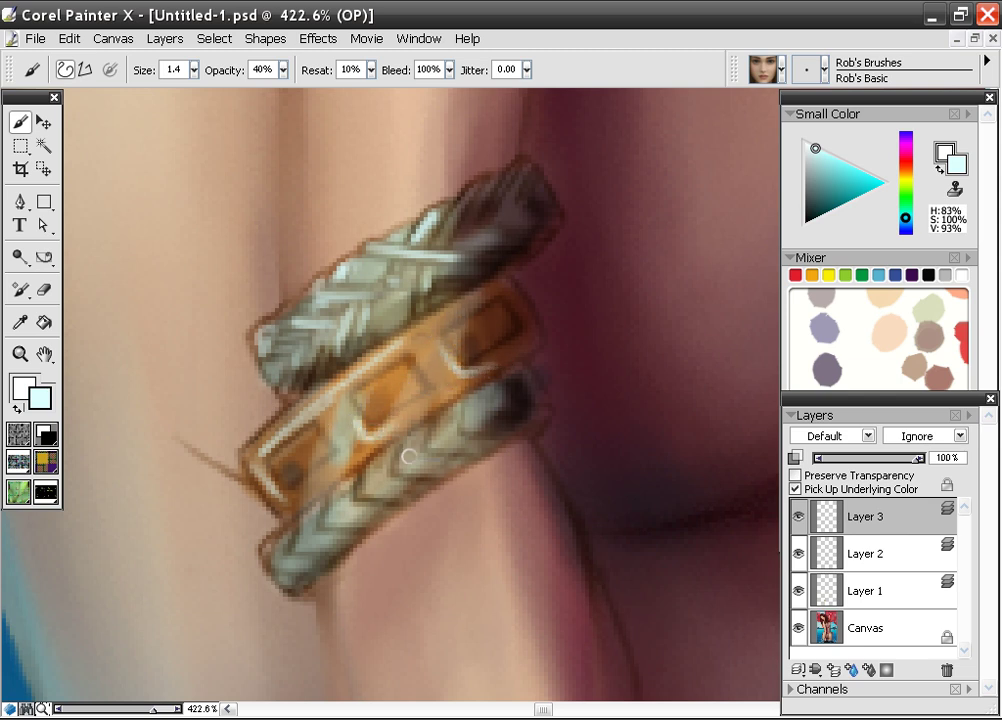
drag(369, 471, 369, 491)
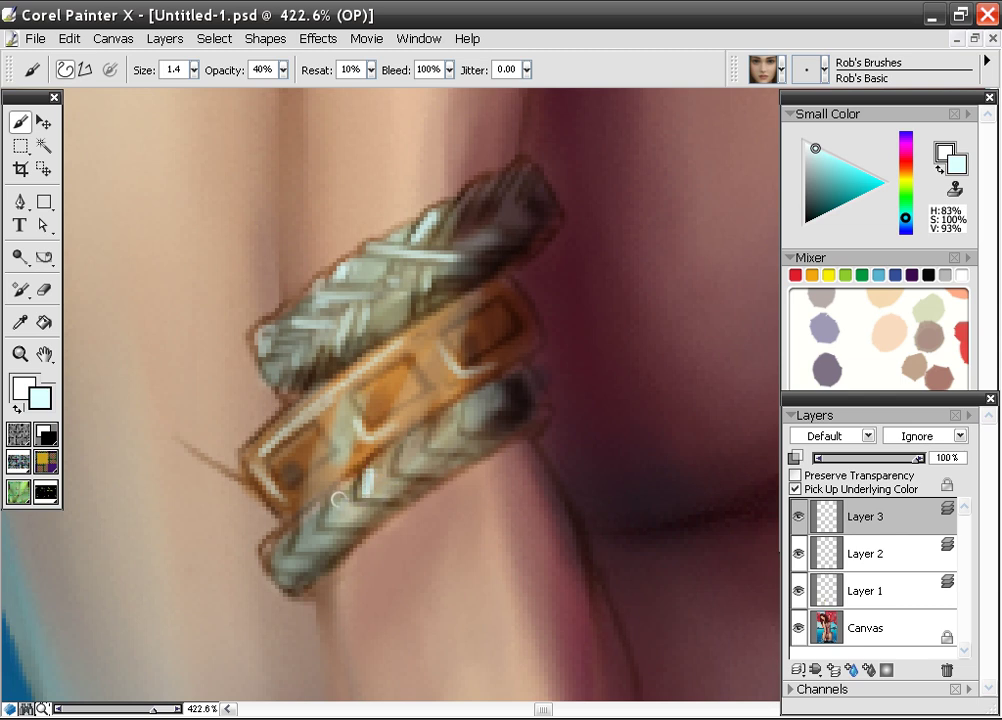
drag(309, 525, 298, 550)
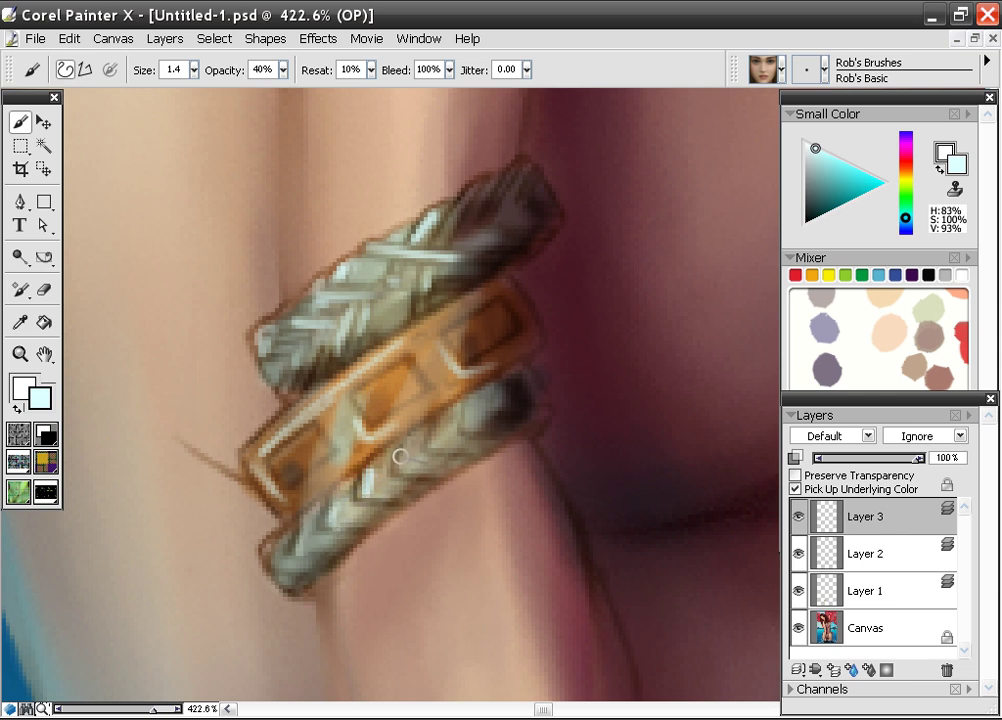
drag(437, 429, 441, 449)
mouse_move(474, 405)
mouse_down()
mouse_move(474, 426)
mouse_move(434, 449)
mouse_move(452, 448)
mouse_move(402, 472)
mouse_up()
drag(335, 513, 307, 555)
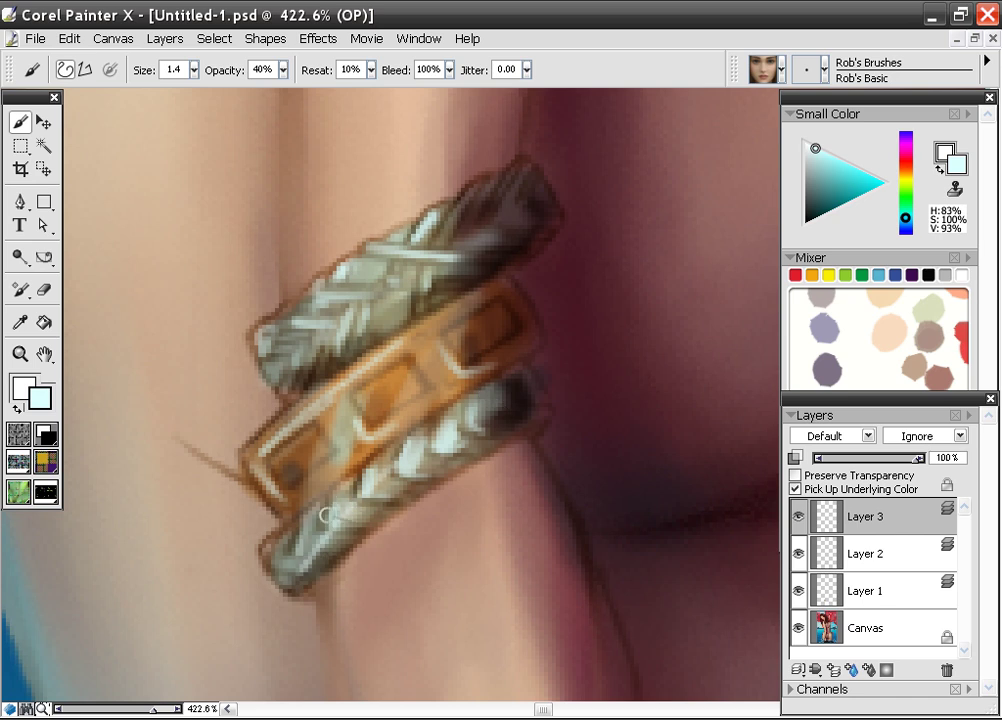
Add diagonal highlight strokes across the orange band and touch up the upper braid with a few more
mouse_move(365, 376)
mouse_down()
mouse_move(326, 474)
mouse_move(336, 430)
mouse_up()
drag(463, 297, 403, 422)
drag(431, 366, 476, 284)
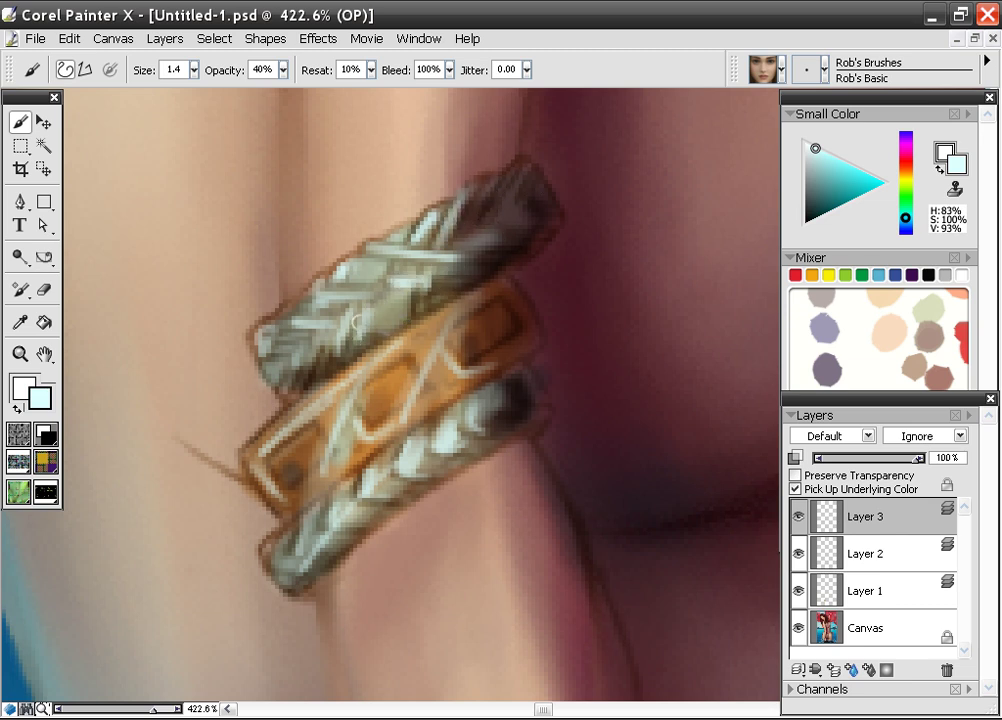
drag(288, 388, 322, 360)
Review the whole painting from a distance, and inspect the face and the bracelet arm up close
scroll(470, 370, down, 17)
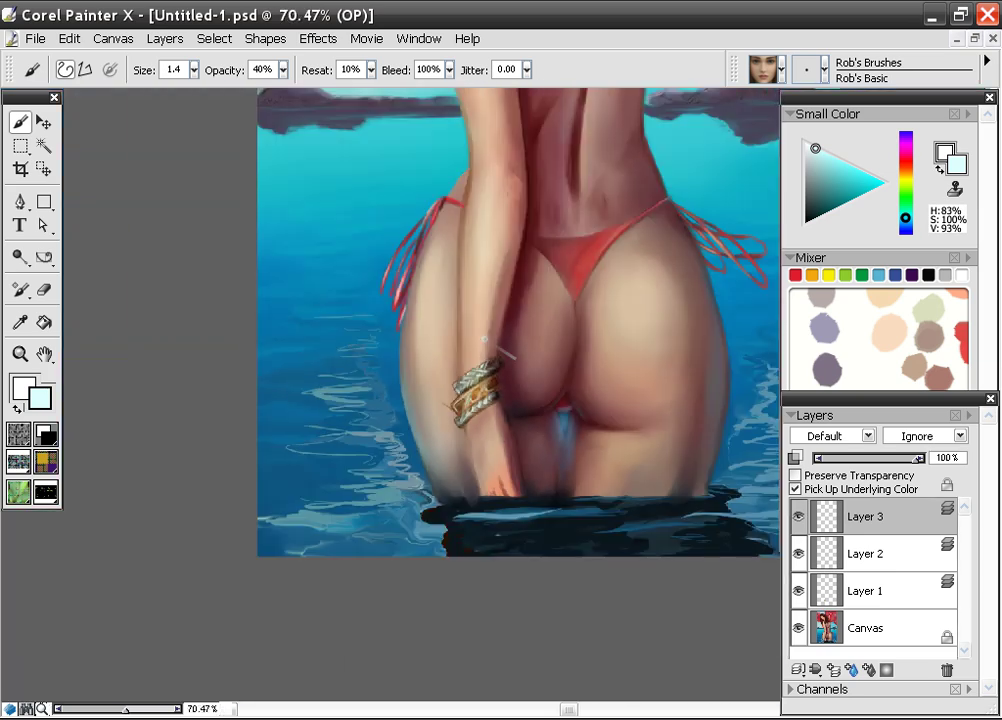
drag(594, 260, 416, 415)
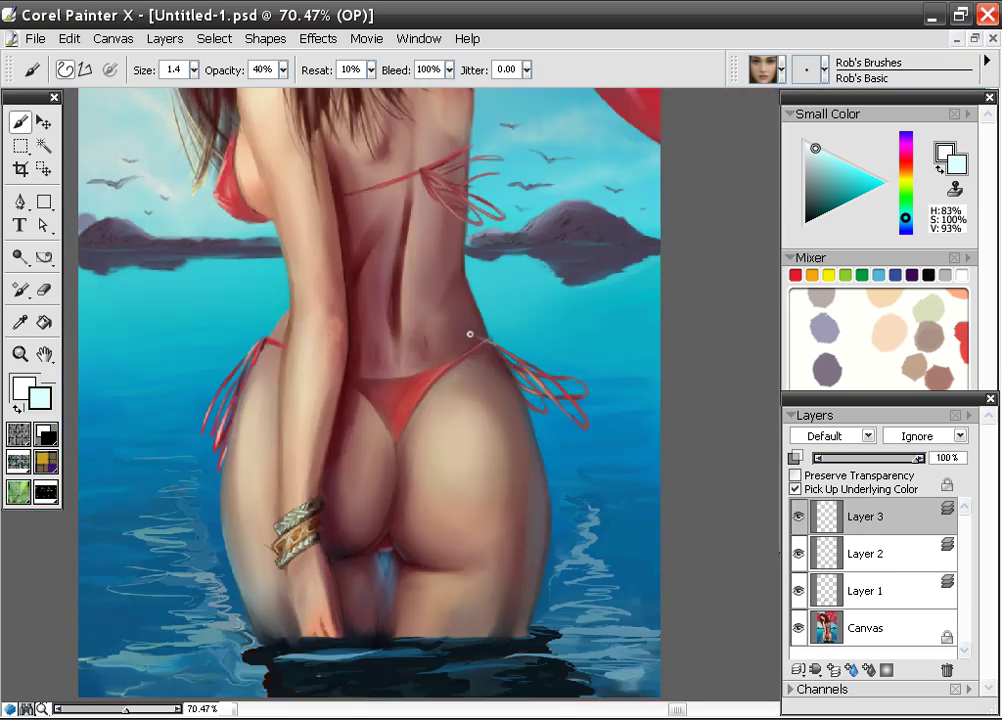
scroll(460, 330, down, 2)
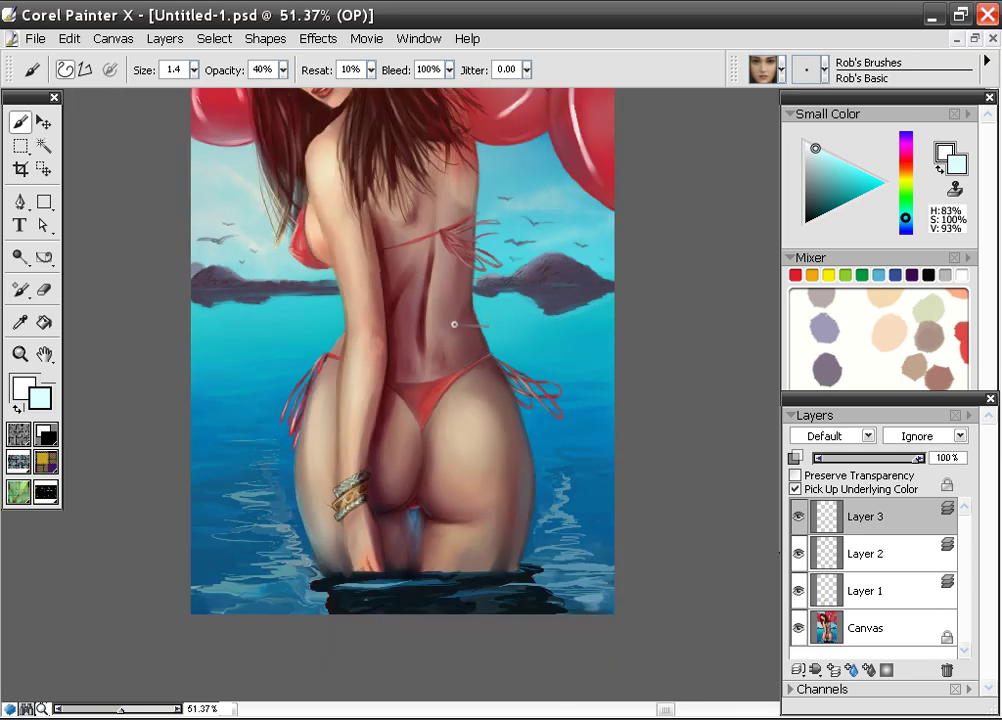
mouse_move(463, 244)
mouse_down()
mouse_move(412, 408)
mouse_move(409, 349)
mouse_up()
scroll(458, 321, down, 2)
scroll(455, 318, up, 3)
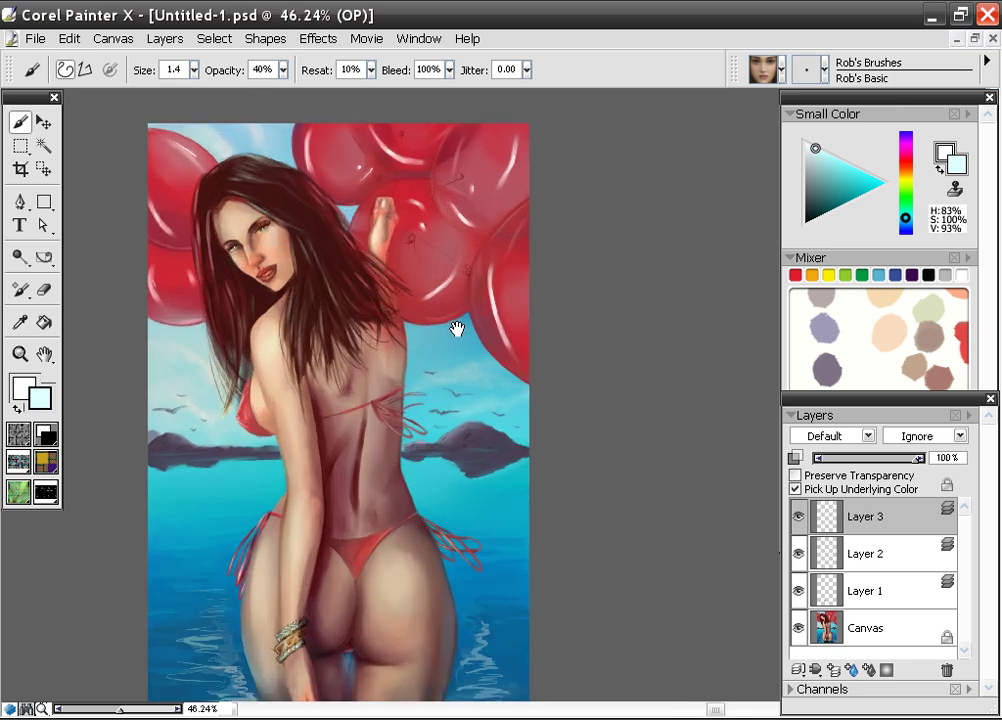
drag(458, 329, 468, 302)
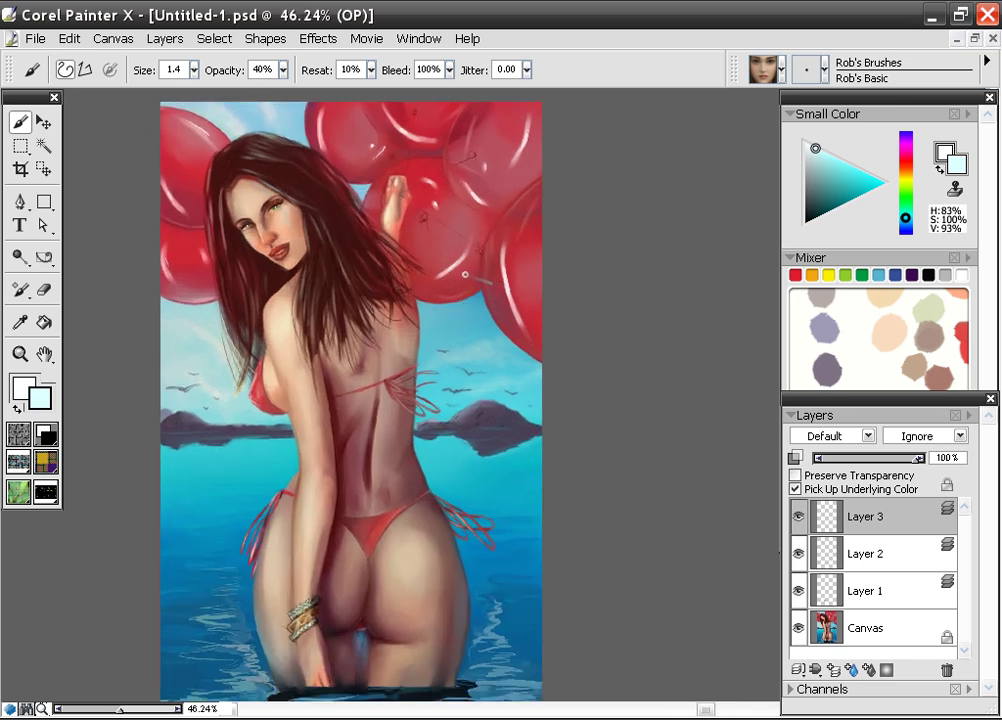
scroll(463, 272, up, 1)
scroll(463, 272, up, 3)
drag(250, 125, 497, 564)
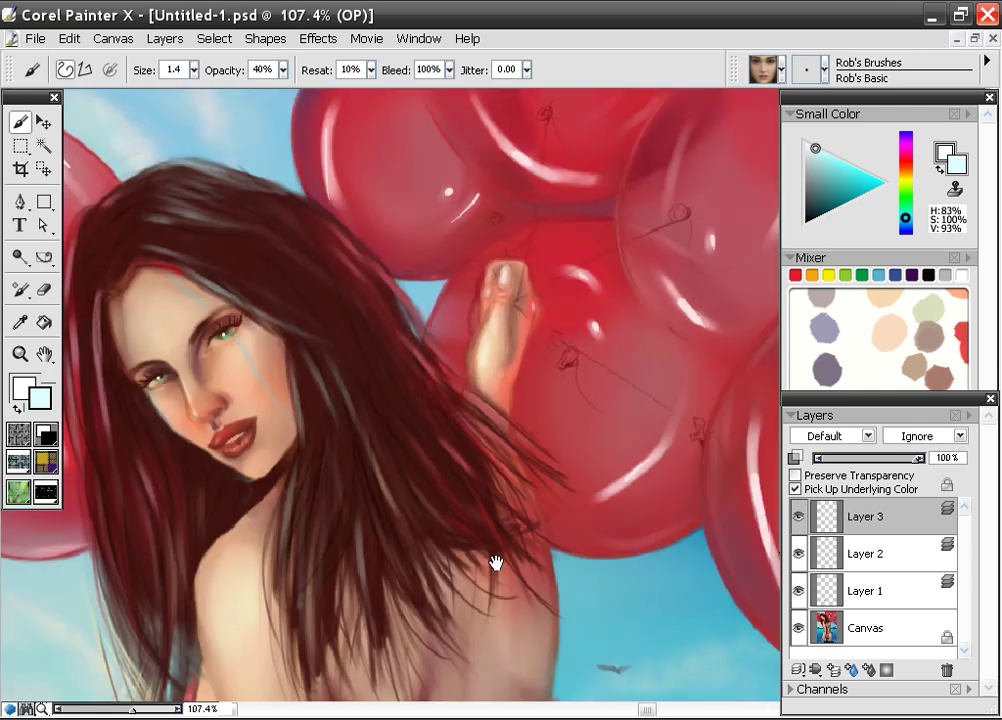
scroll(497, 564, up, 2)
scroll(315, 335, up, 1)
drag(272, 300, 505, 389)
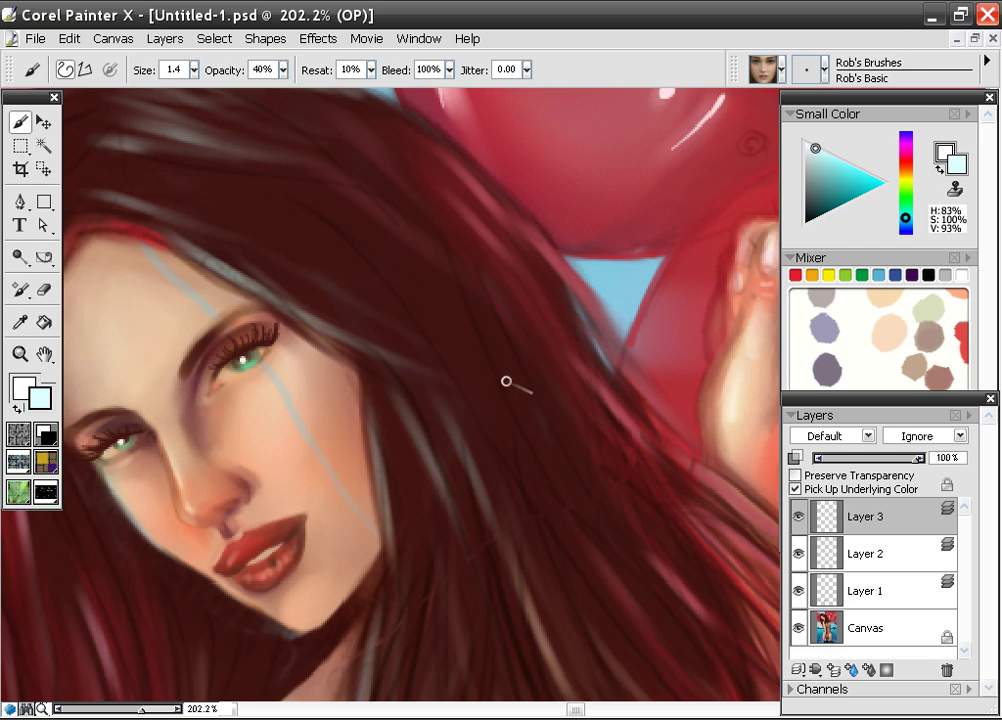
drag(446, 489, 518, 182)
drag(396, 560, 430, 115)
drag(439, 511, 418, 186)
drag(371, 363, 381, 323)
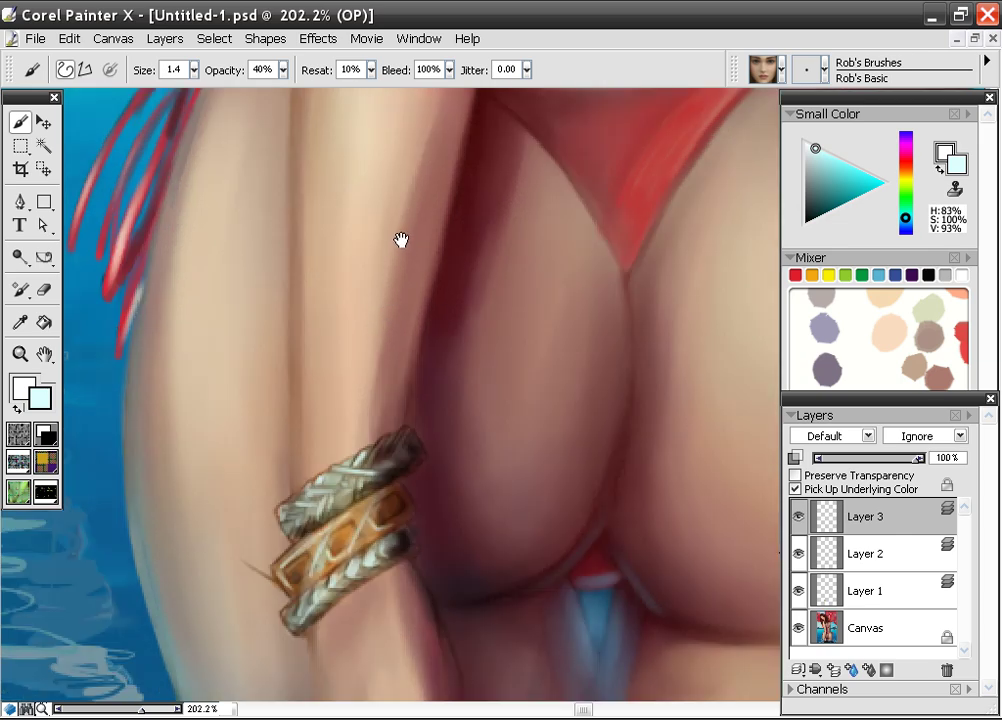
drag(401, 237, 371, 526)
drag(370, 110, 452, 274)
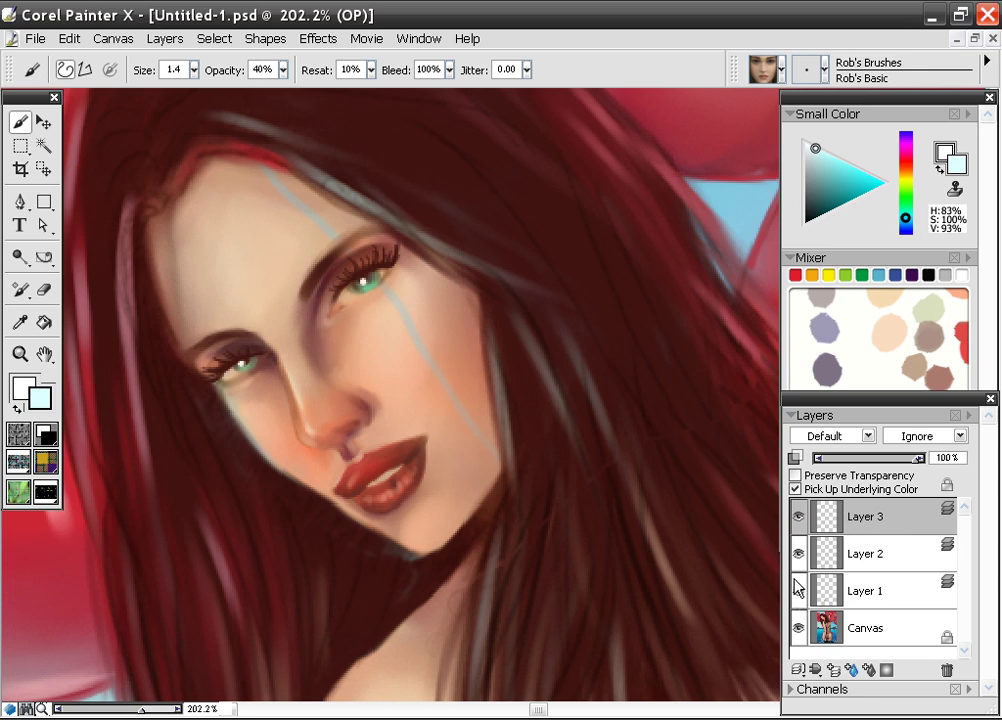
Cover the lower part of the pale blue streak on the cheek with sampled skin tones, using brush size 4.6
scroll(497, 429, up, 4)
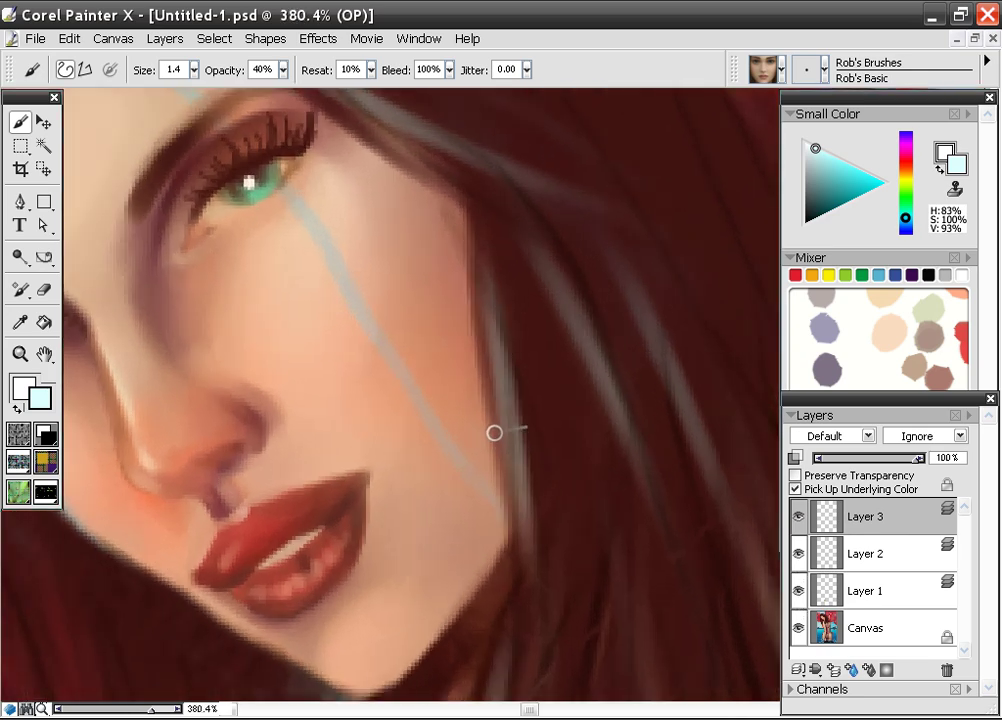
drag(414, 253, 495, 474)
drag(470, 418, 498, 359)
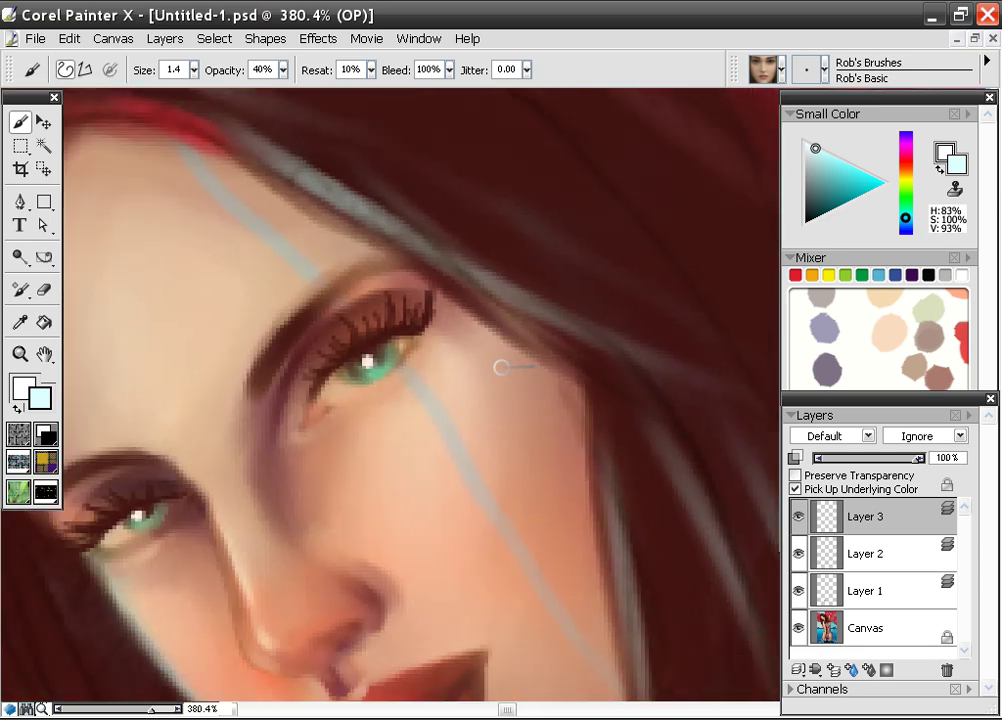
mouse_move(506, 389)
mouse_down()
mouse_move(502, 271)
mouse_move(500, 372)
mouse_up()
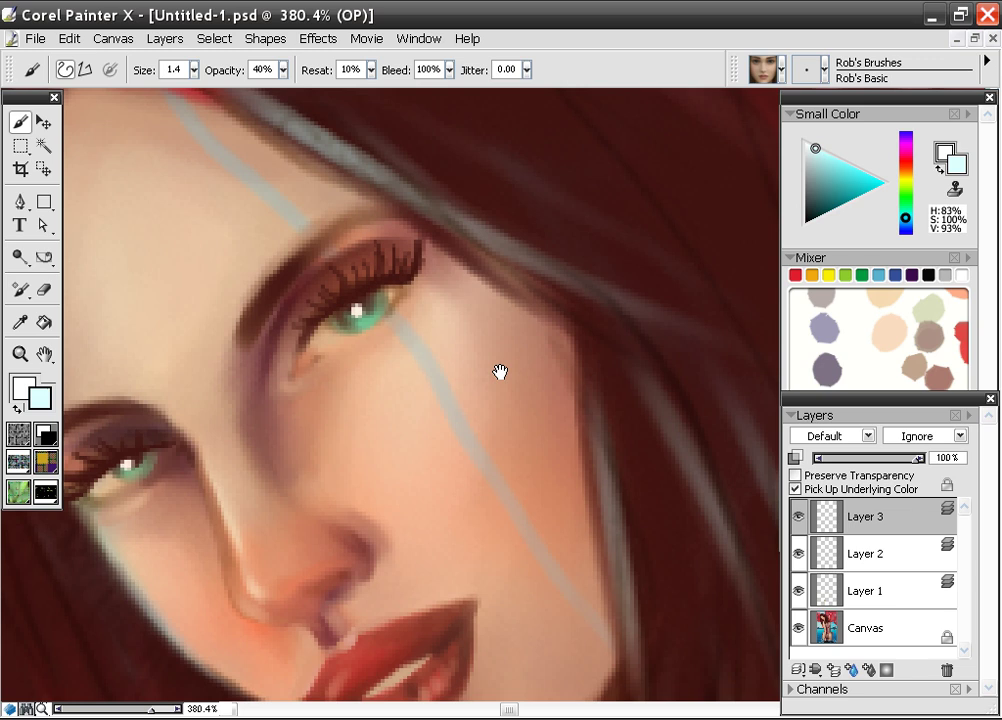
click(194, 70)
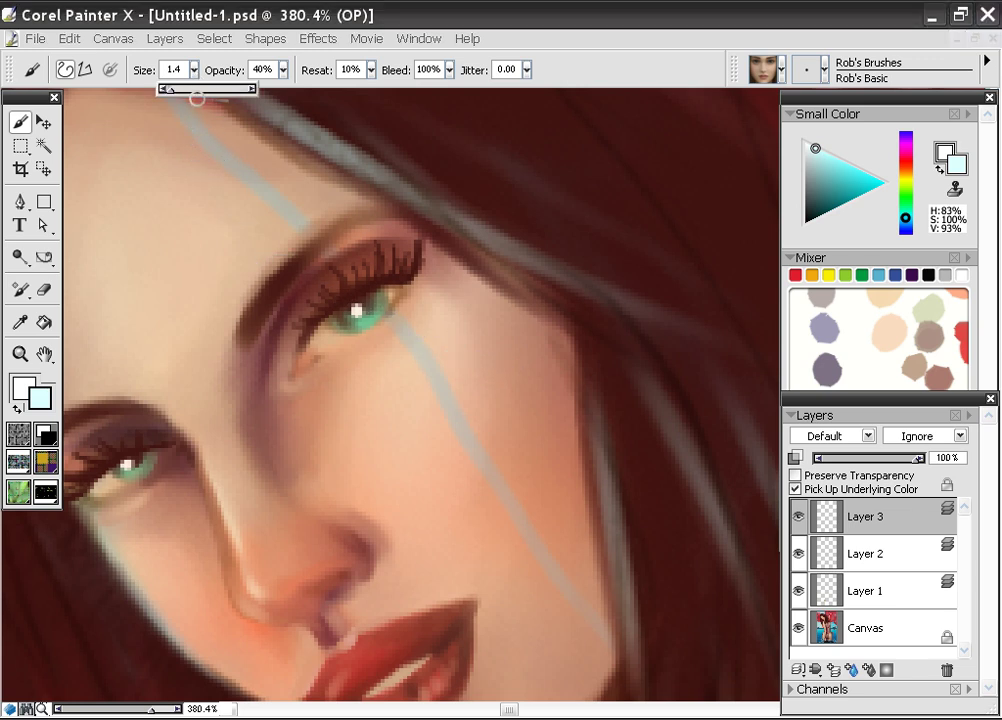
drag(184, 90, 188, 89)
click(798, 589)
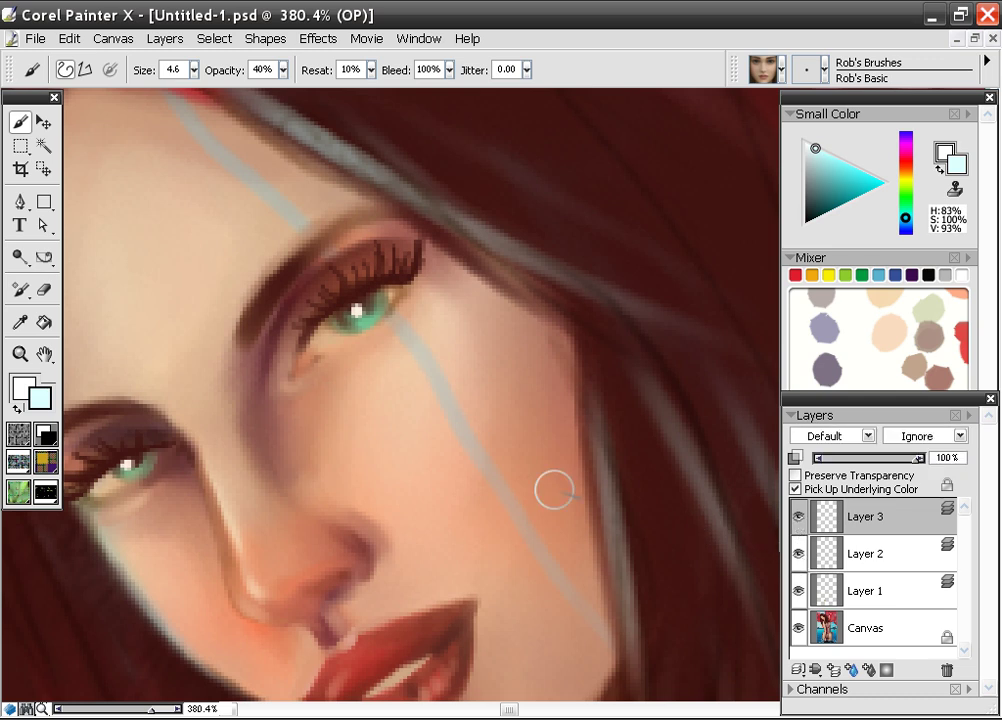
alt+click(555, 532)
mouse_move(565, 591)
mouse_down()
mouse_move(552, 551)
mouse_move(564, 578)
mouse_move(577, 568)
mouse_move(593, 594)
mouse_move(542, 539)
mouse_move(517, 548)
mouse_move(557, 600)
mouse_up()
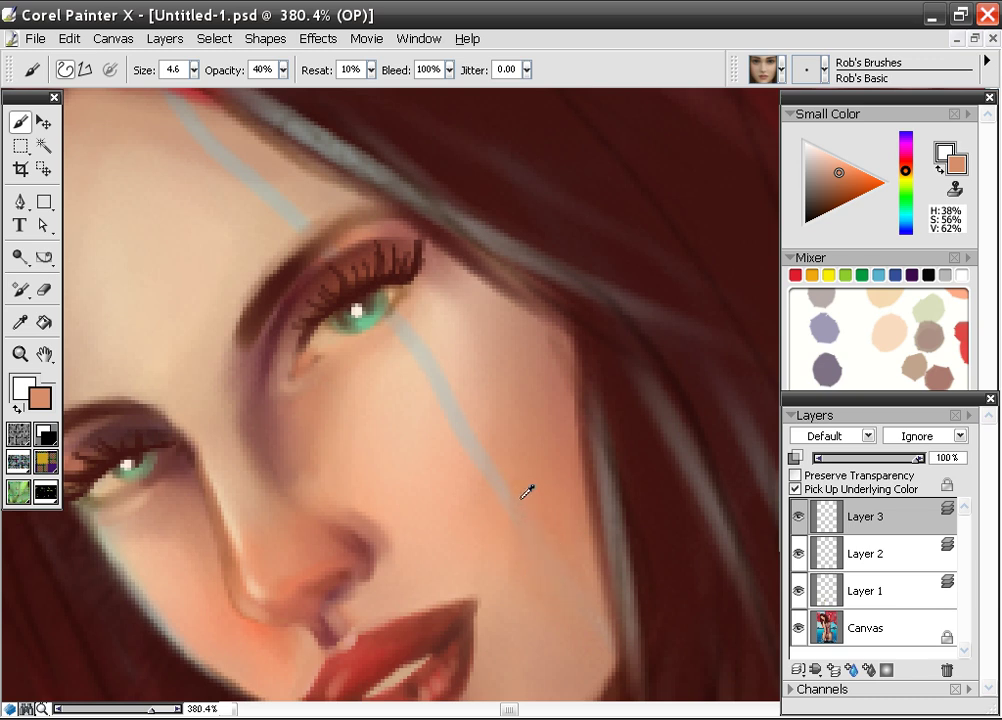
alt+click(510, 466)
mouse_move(485, 475)
mouse_down()
mouse_move(506, 528)
mouse_move(537, 559)
mouse_move(582, 592)
mouse_move(596, 582)
mouse_move(596, 566)
mouse_move(527, 472)
mouse_move(603, 545)
mouse_move(530, 219)
mouse_up()
Blend the remaining pale blue streak below the eye into the cheek with skin tones sampled beside it
key(ctrl+plus)
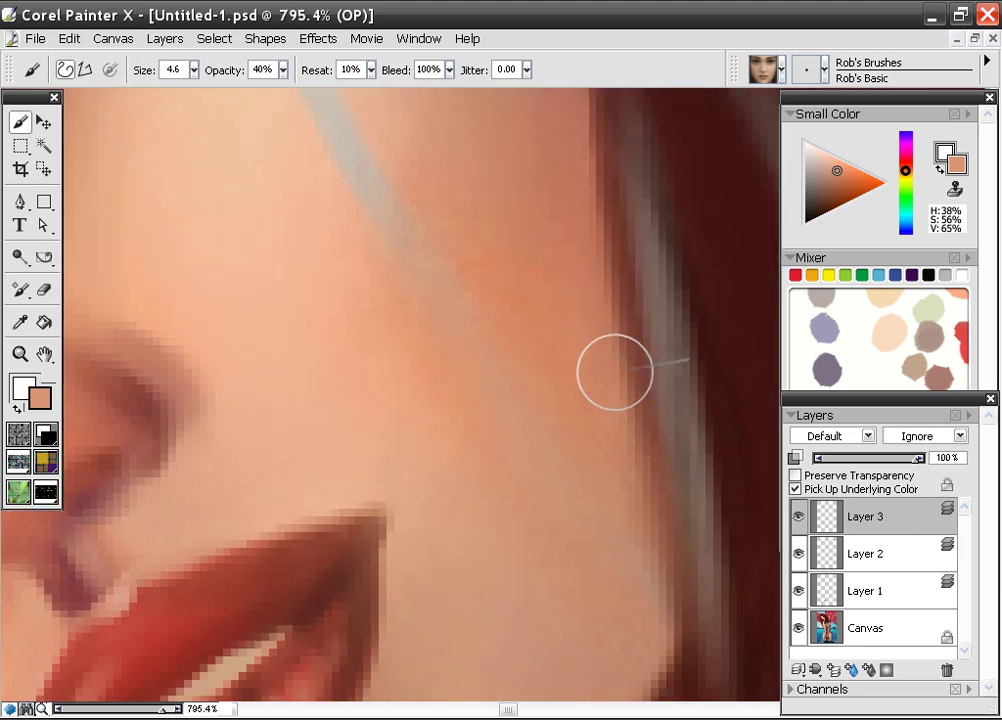
mouse_move(505, 244)
mouse_down()
mouse_move(564, 409)
mouse_move(634, 549)
mouse_up()
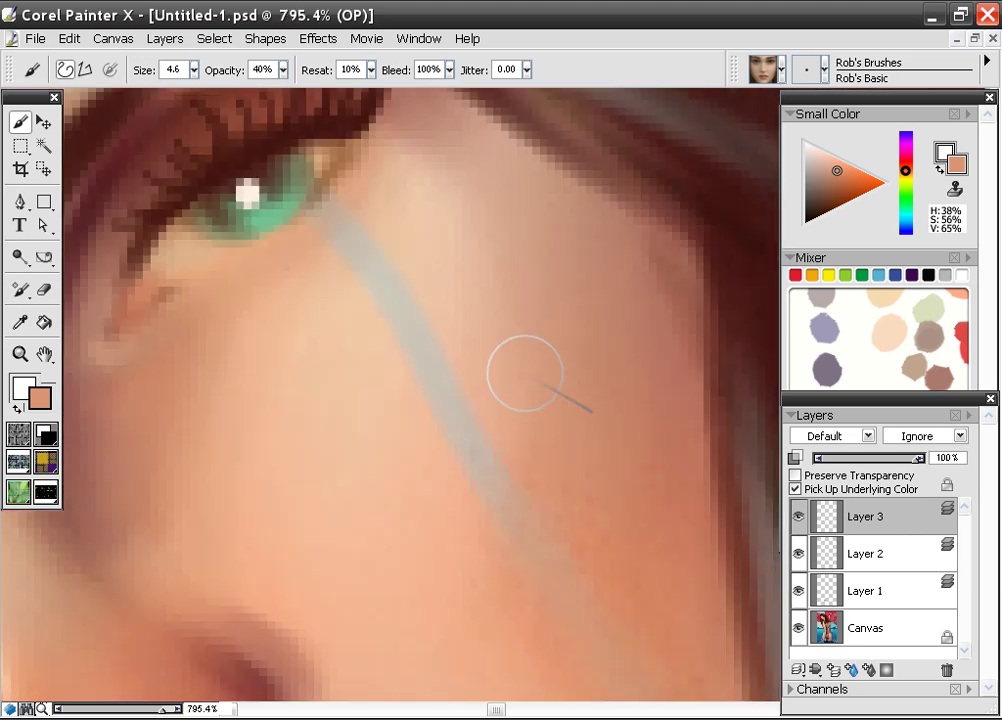
alt+click(407, 338)
mouse_move(424, 322)
mouse_down()
mouse_move(417, 269)
mouse_move(430, 301)
mouse_move(388, 277)
mouse_move(387, 217)
mouse_move(302, 264)
mouse_move(296, 254)
mouse_move(330, 345)
mouse_move(392, 374)
mouse_move(397, 446)
mouse_move(430, 428)
mouse_move(439, 457)
mouse_move(456, 417)
mouse_move(472, 452)
mouse_move(511, 449)
mouse_move(530, 570)
mouse_move(503, 370)
mouse_move(554, 535)
mouse_move(487, 338)
mouse_up()
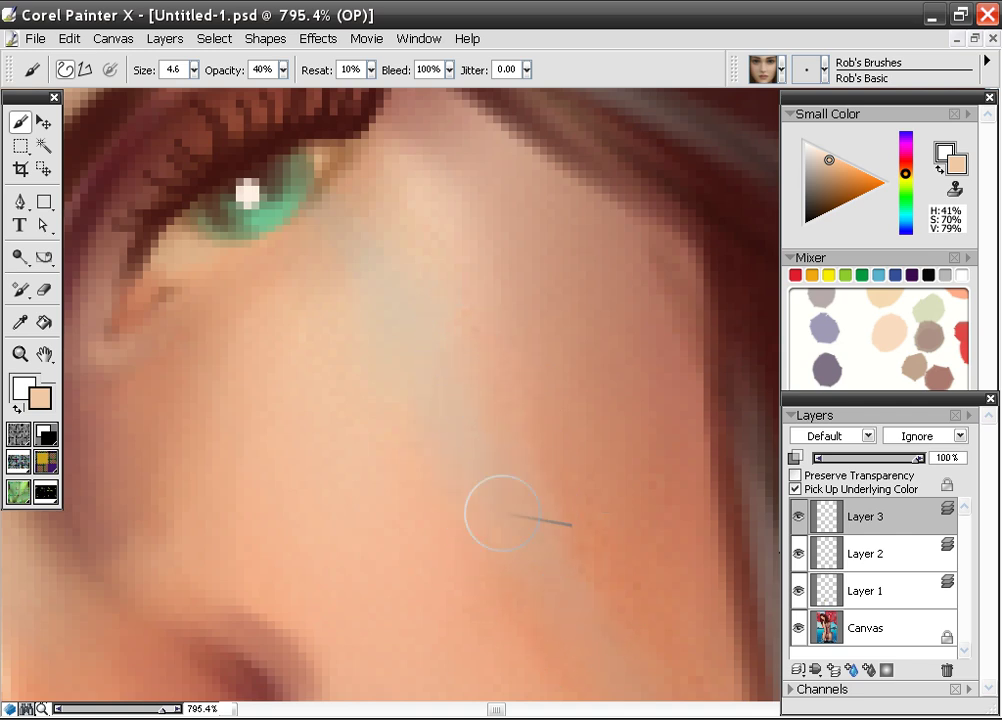
scroll(577, 387, down, 3)
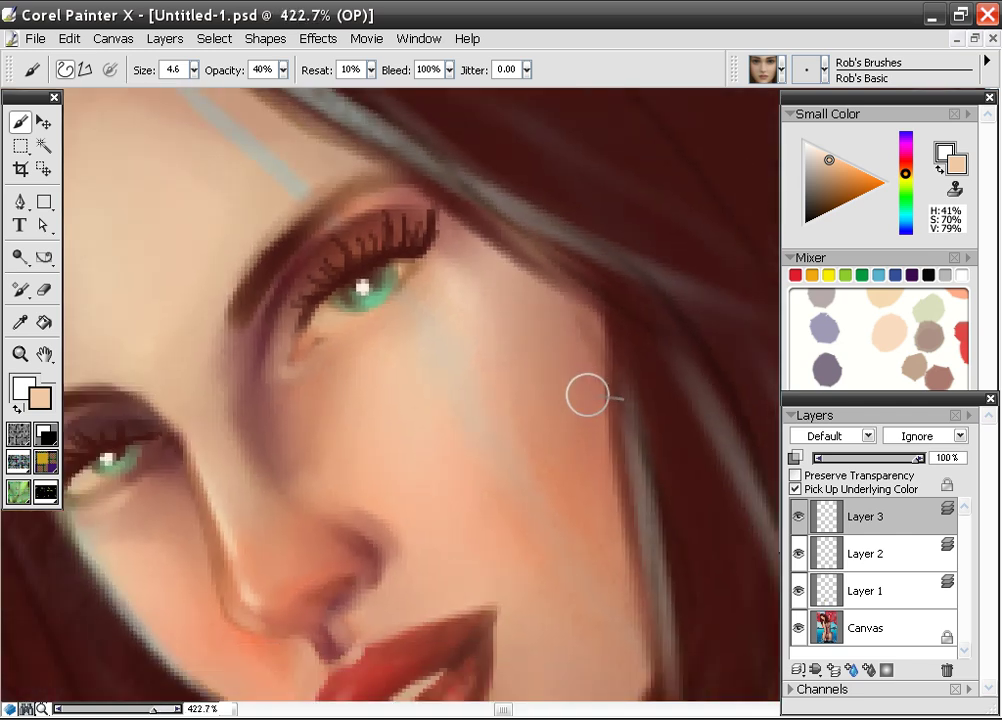
alt+click(464, 455)
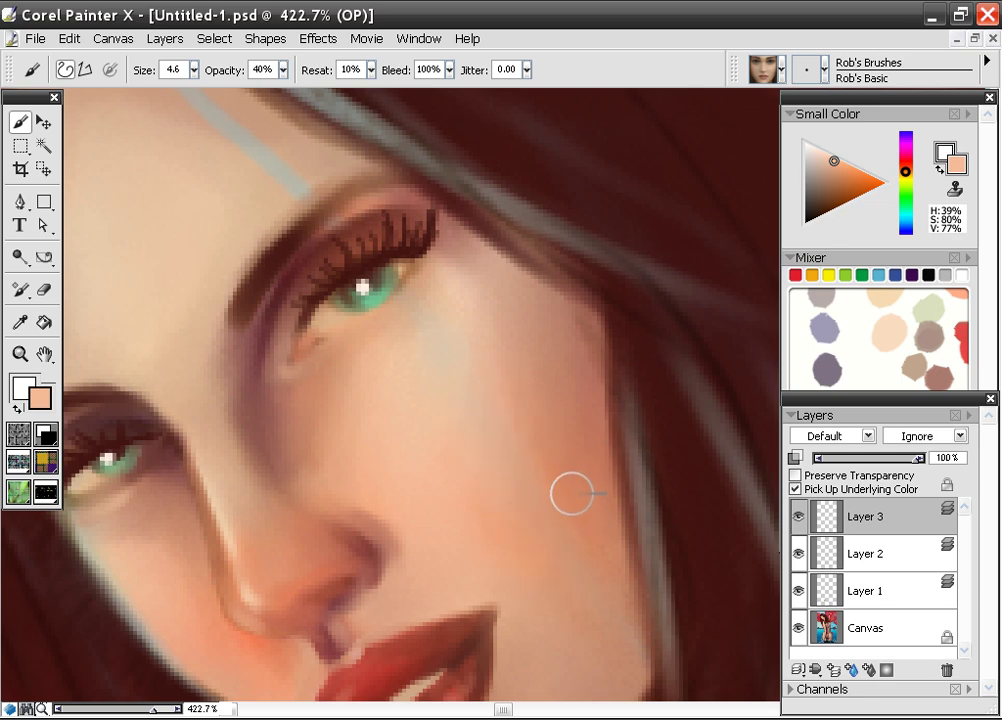
Examine the painting from a distance and survey the figure up close from the lower back to the face
scroll(571, 492, down, 5)
drag(586, 492, 523, 347)
scroll(539, 400, down, 3)
scroll(540, 402, down, 2)
drag(540, 402, 497, 358)
scroll(520, 382, up, 9)
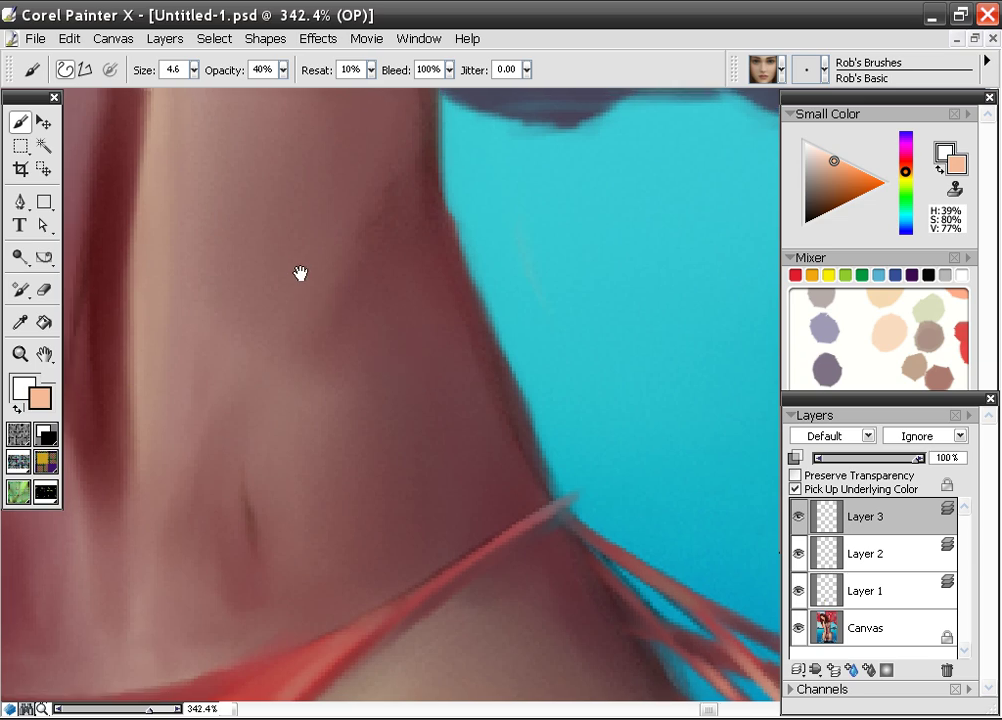
drag(301, 273, 472, 523)
drag(302, 249, 552, 504)
drag(388, 268, 443, 617)
drag(380, 205, 416, 575)
drag(350, 190, 381, 458)
drag(313, 285, 449, 421)
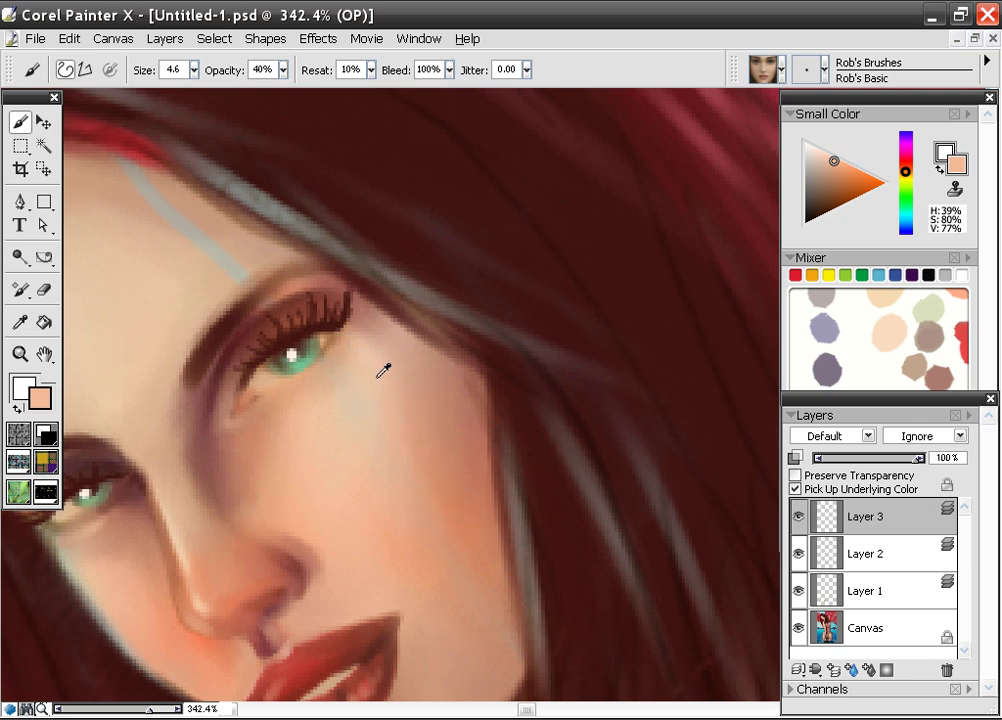
Cover the pale blue streak on the forehead above the eyebrow with skin tones sampled beside it
alt+click(335, 408)
alt+click(154, 207)
mouse_move(114, 166)
mouse_down()
mouse_move(165, 210)
mouse_move(142, 180)
mouse_up()
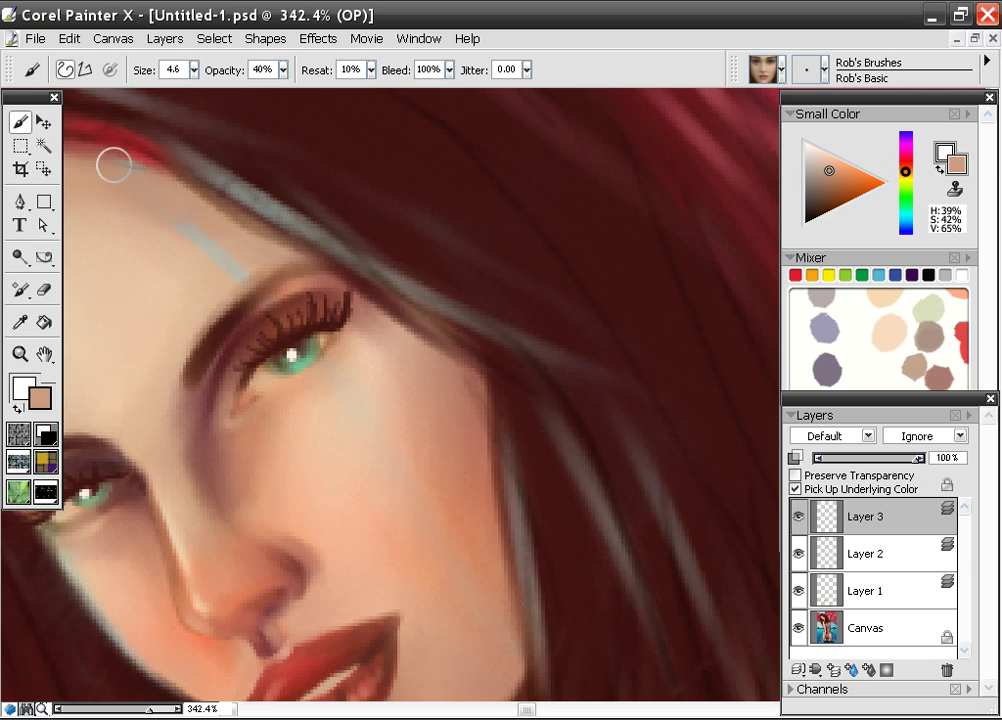
alt+click(226, 244)
mouse_move(226, 247)
mouse_down()
mouse_move(200, 258)
mouse_move(226, 253)
mouse_move(233, 239)
mouse_move(199, 253)
mouse_up()
drag(143, 221, 206, 214)
alt+click(141, 209)
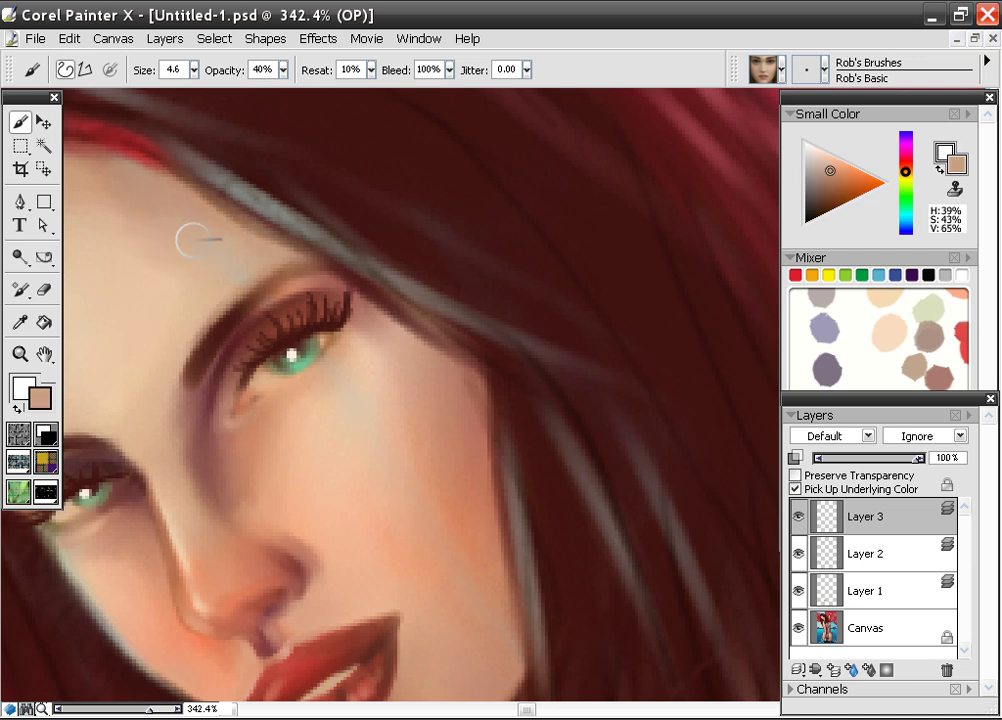
mouse_move(94, 185)
mouse_down()
mouse_move(170, 204)
mouse_move(264, 251)
mouse_up()
alt+click(148, 274)
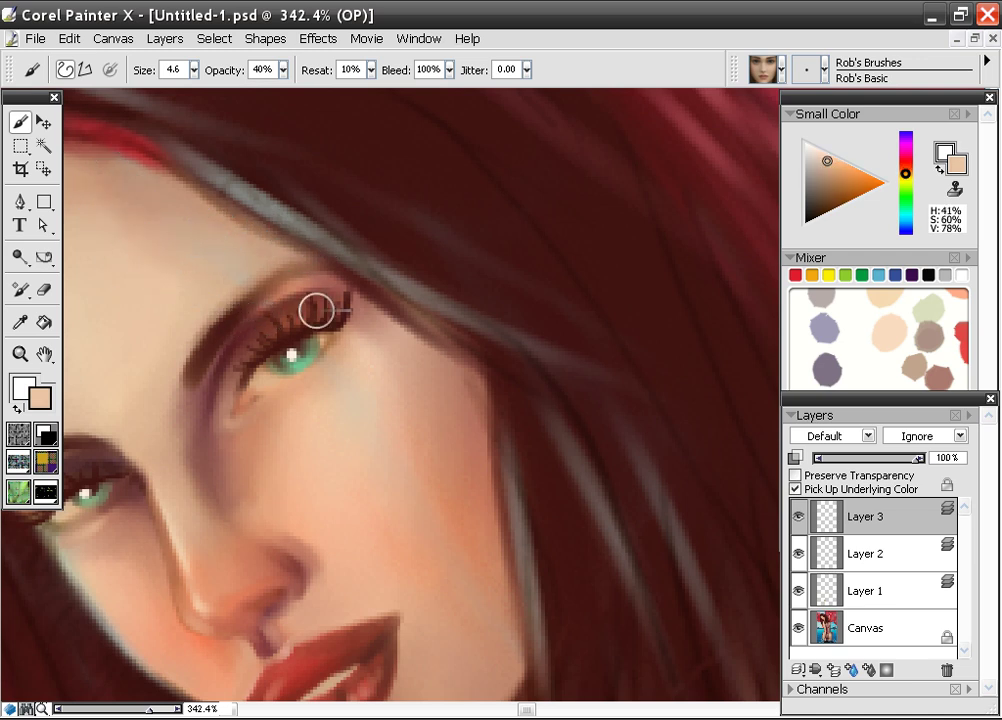
Blend the cheek below the eye and the lower cheek near the hair with sampled skin tones
alt+click(384, 401)
mouse_move(360, 373)
mouse_down()
mouse_move(361, 418)
mouse_move(368, 338)
mouse_move(407, 452)
mouse_move(410, 402)
mouse_move(367, 347)
mouse_move(334, 396)
mouse_move(377, 392)
mouse_move(326, 416)
mouse_up()
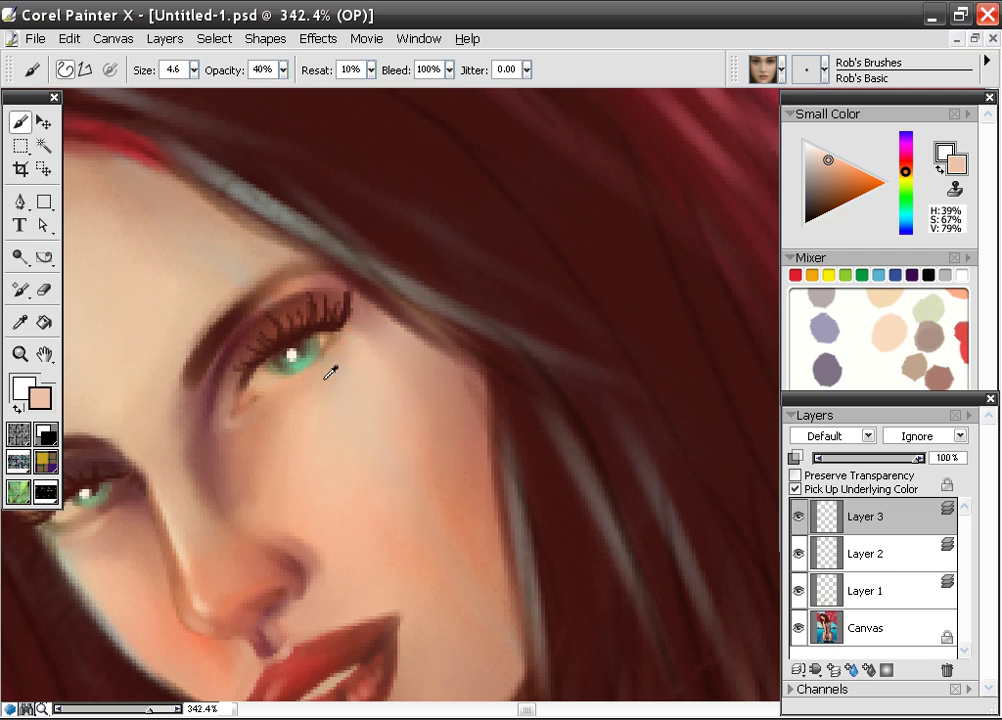
alt+click(476, 501)
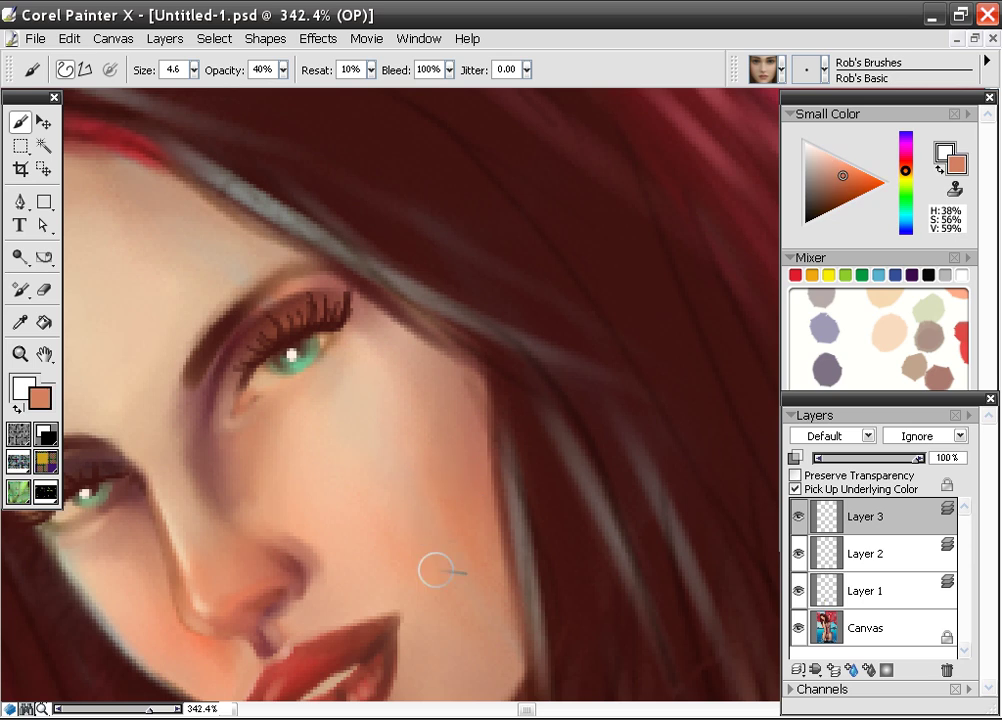
mouse_move(443, 554)
mouse_down()
mouse_move(456, 512)
mouse_move(432, 508)
mouse_move(467, 564)
mouse_up()
alt+click(485, 595)
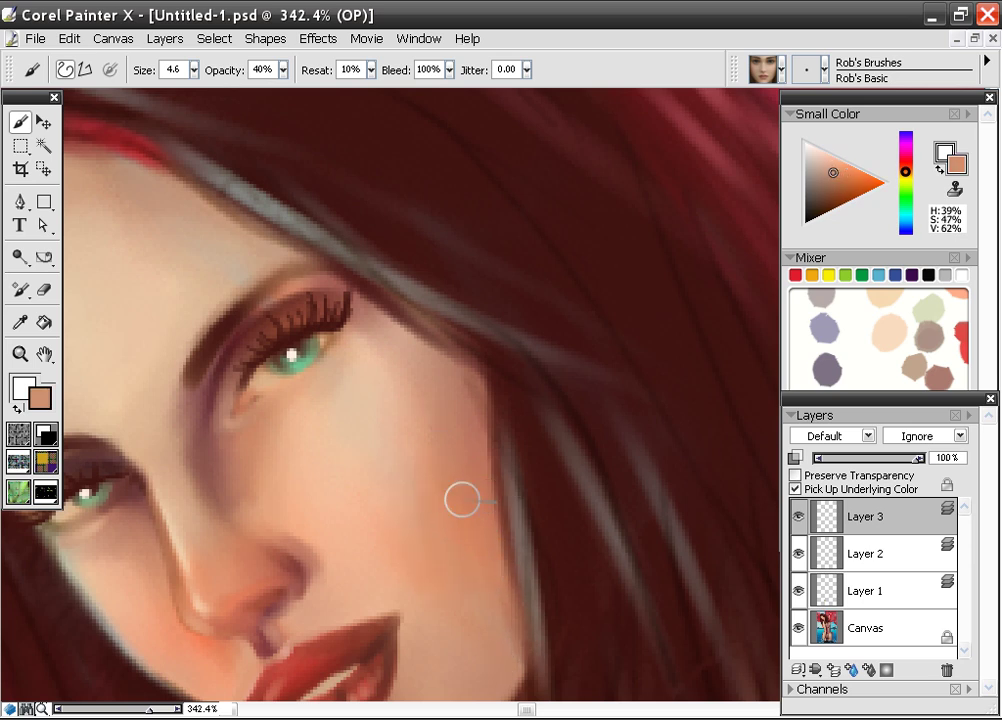
scroll(480, 365, down, 5)
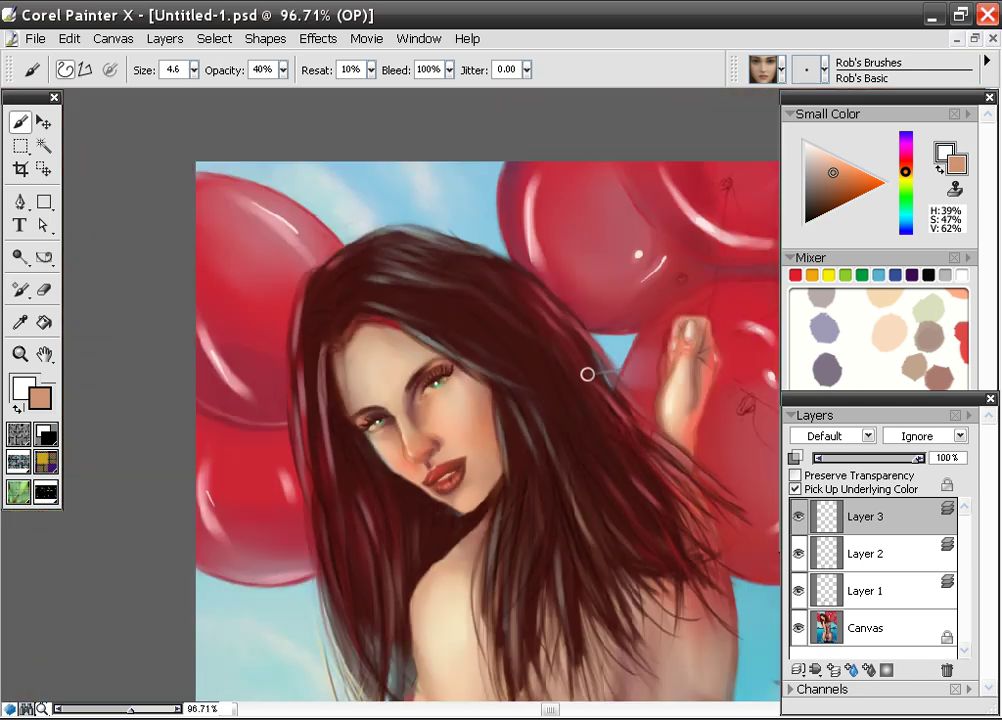
drag(586, 369, 480, 341)
scroll(484, 342, up, 13)
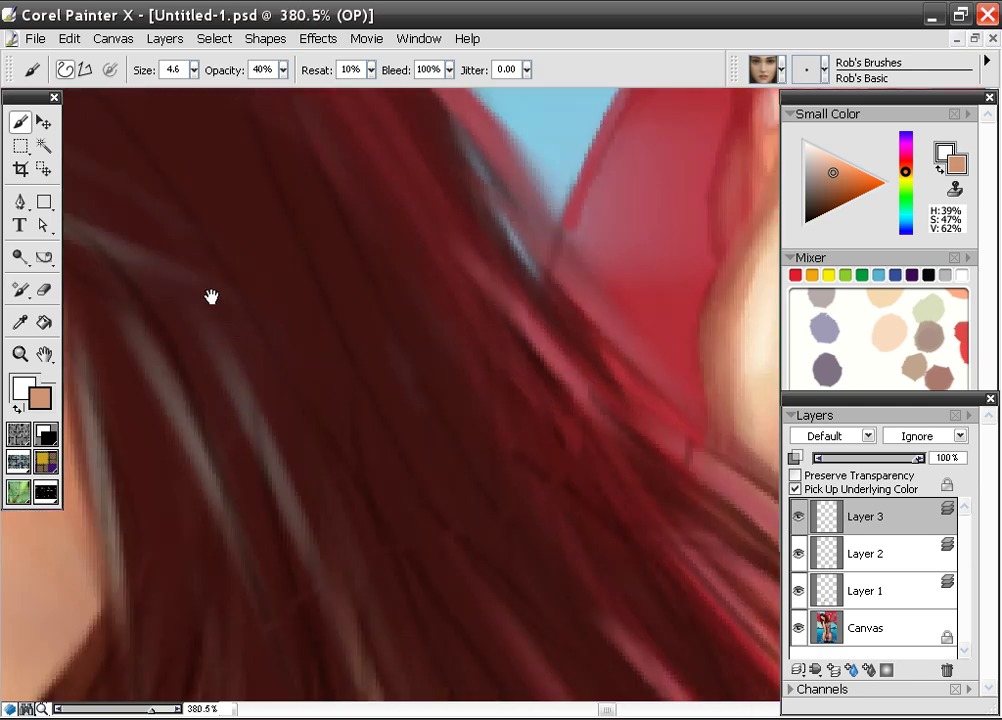
drag(202, 289, 535, 324)
alt+click(360, 311)
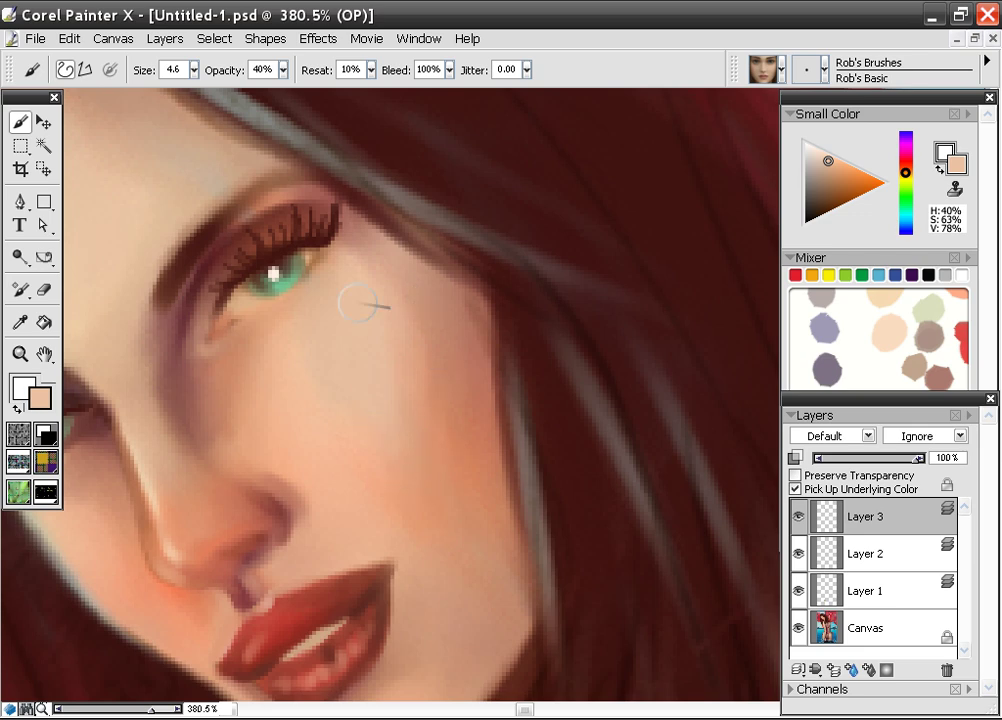
Paint a pale pink highlight on the topmost balloon knot at brush size 1.5
scroll(523, 280, down, 1)
drag(576, 184, 398, 333)
scroll(395, 379, up, 2)
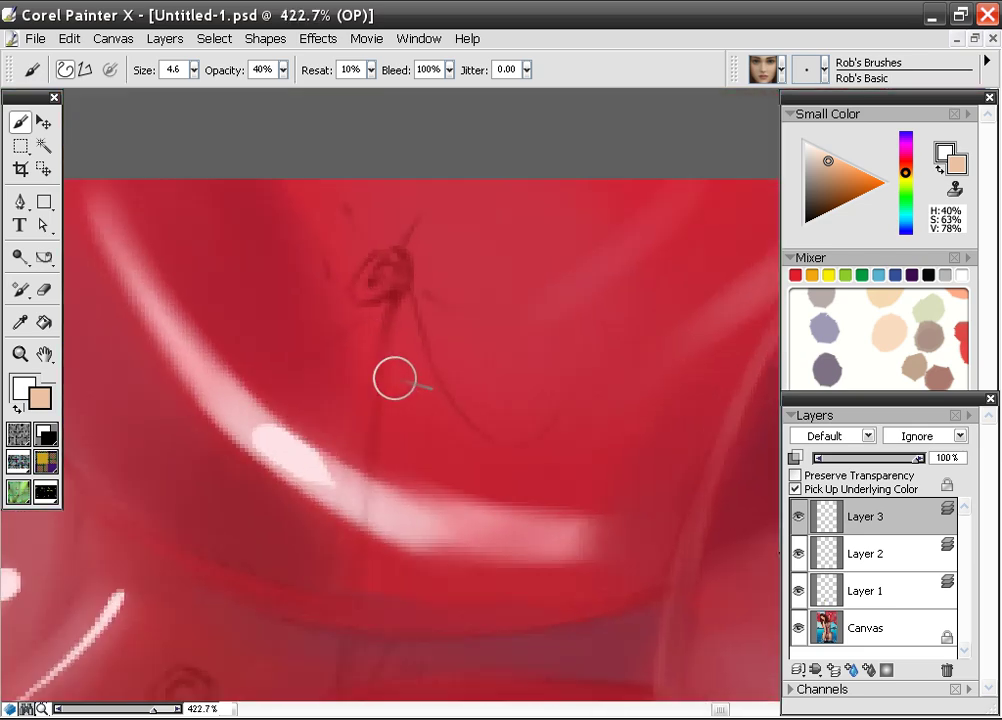
click(195, 70)
drag(183, 89, 176, 89)
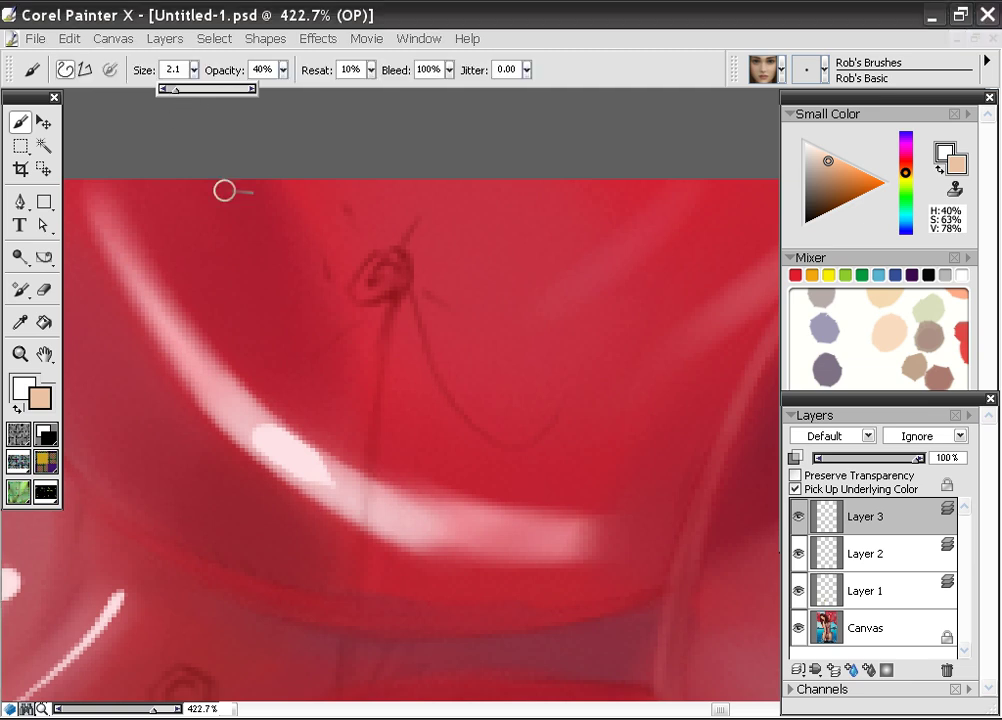
drag(373, 294, 367, 262)
drag(176, 89, 173, 89)
alt+click(300, 370)
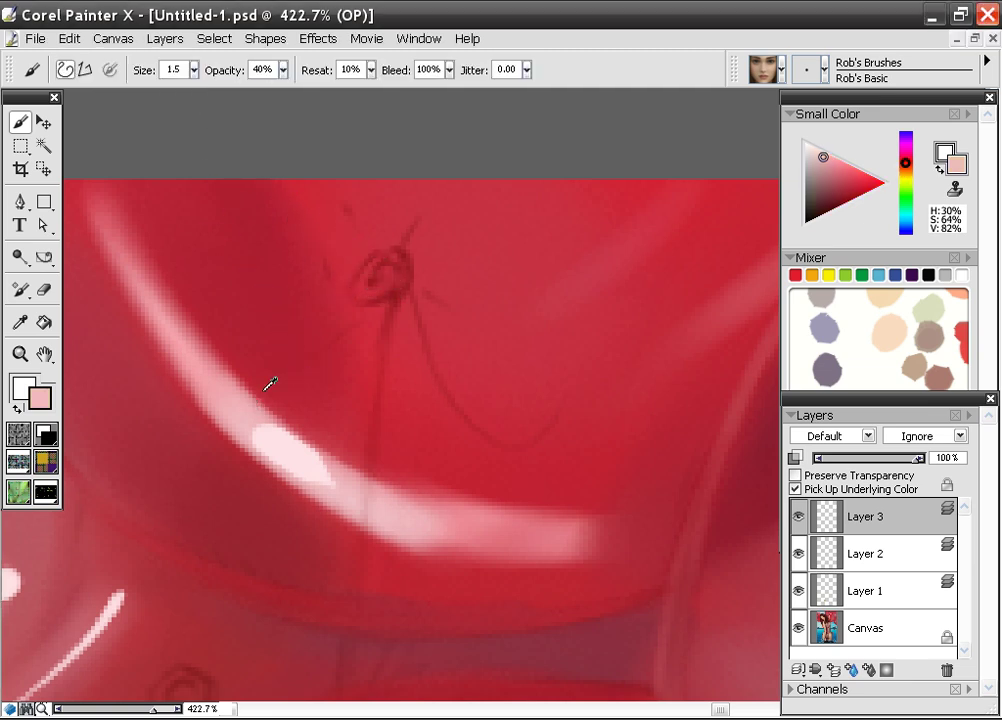
mouse_move(385, 294)
mouse_down()
mouse_move(368, 260)
mouse_move(362, 296)
mouse_up()
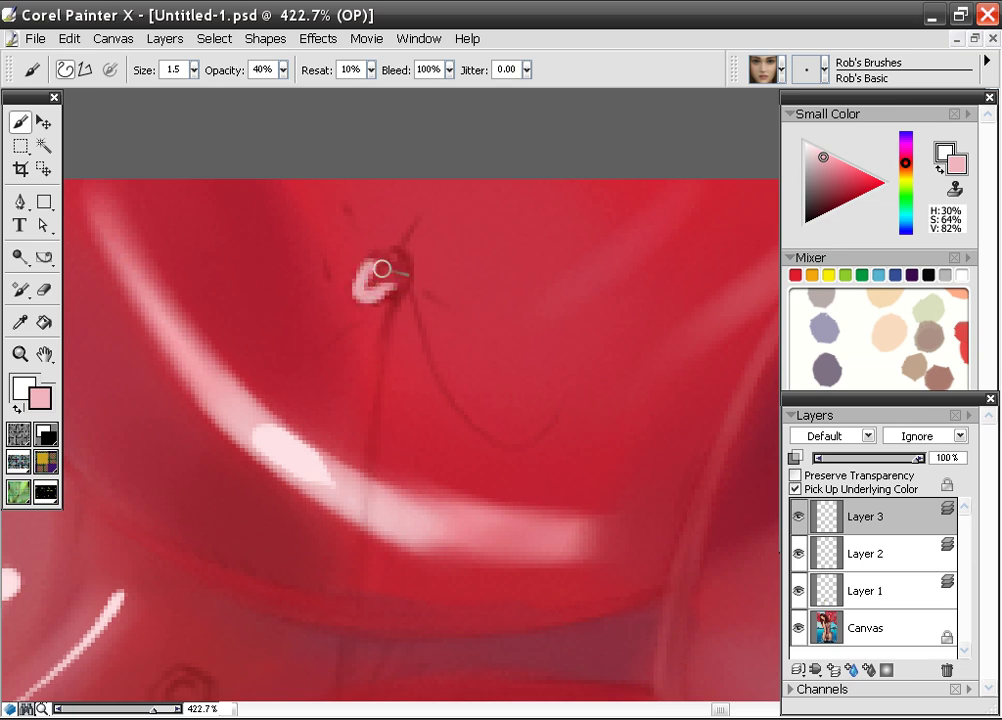
Paint pale pink highlights on the knot above the hand and on the round knot of the upper-right balloon
drag(222, 522, 432, 356)
mouse_move(363, 492)
mouse_down()
mouse_move(480, 345)
mouse_move(501, 400)
mouse_up()
drag(339, 291, 532, 403)
drag(184, 172, 451, 359)
drag(585, 457, 138, 254)
drag(628, 662, 287, 315)
drag(490, 486, 316, 241)
mouse_move(282, 406)
mouse_down()
mouse_move(274, 465)
mouse_move(264, 454)
mouse_move(280, 456)
mouse_move(267, 462)
mouse_move(270, 434)
mouse_move(318, 382)
mouse_move(320, 451)
mouse_move(268, 467)
mouse_move(309, 414)
mouse_up()
drag(506, 294, 429, 362)
mouse_move(264, 200)
mouse_down()
mouse_move(287, 227)
mouse_move(269, 207)
mouse_move(268, 219)
mouse_move(306, 228)
mouse_move(290, 175)
mouse_move(289, 229)
mouse_move(268, 204)
mouse_move(262, 223)
mouse_move(272, 173)
mouse_move(262, 218)
mouse_move(287, 181)
mouse_move(263, 183)
mouse_move(257, 218)
mouse_up()
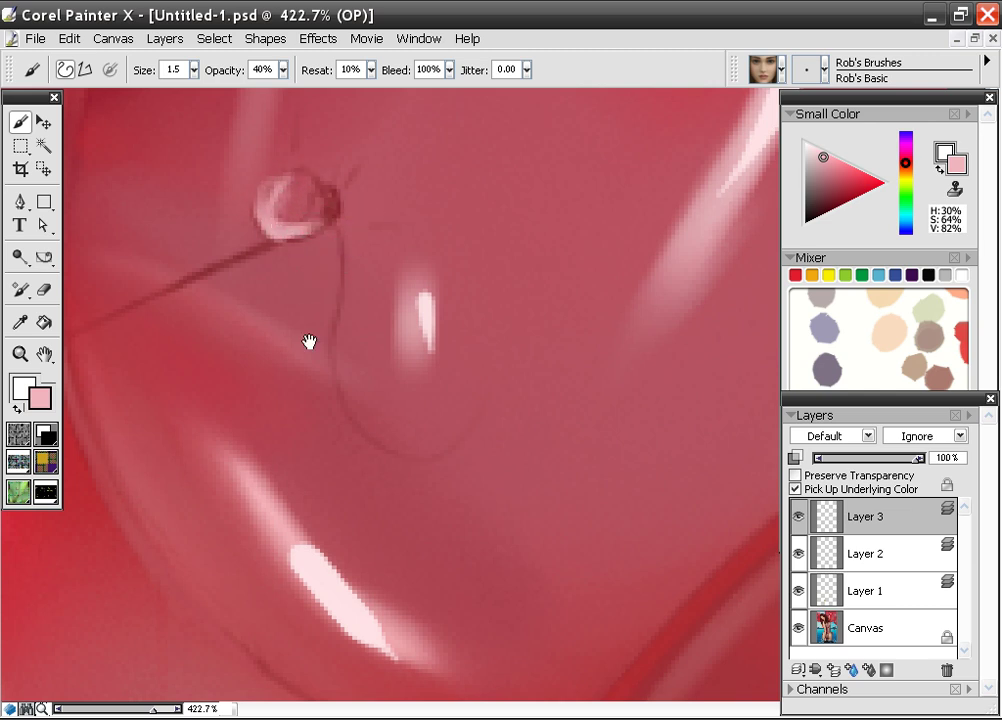
Fill the folds of the rightmost balloon knot with pale pink highlights
drag(440, 494, 413, 158)
drag(542, 498, 394, 170)
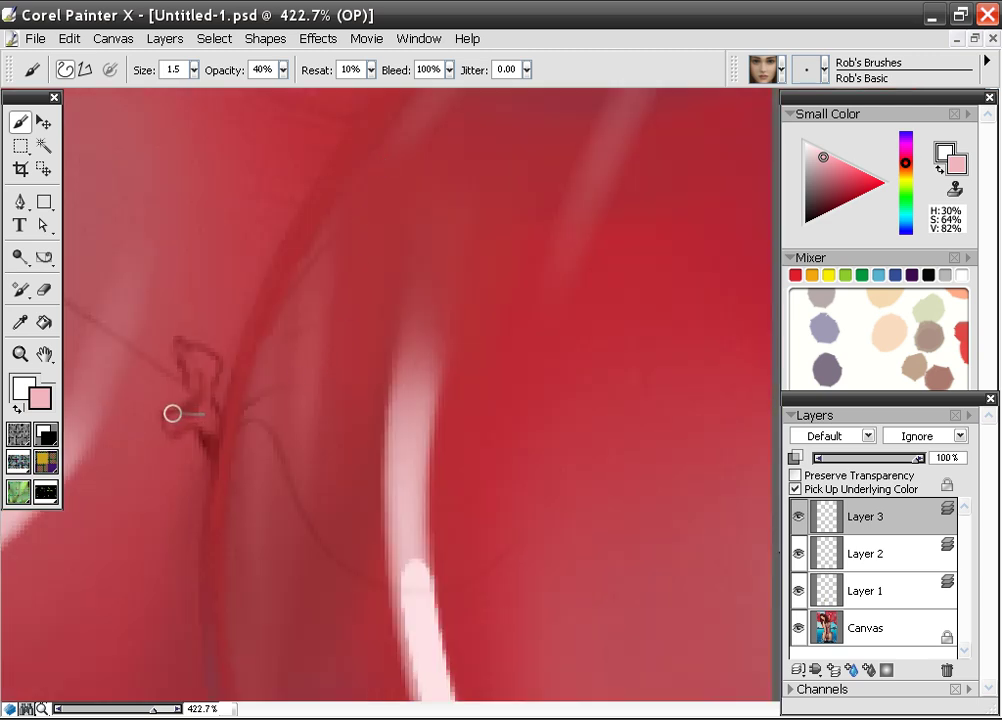
mouse_move(168, 425)
mouse_down()
mouse_move(187, 359)
mouse_move(198, 356)
mouse_move(201, 393)
mouse_move(184, 425)
mouse_move(215, 423)
mouse_up()
Outline the rightmost knot and paint its string and radiating creases in dark maroon sampled from the balloon's shadow
drag(321, 538, 364, 178)
alt+click(380, 486)
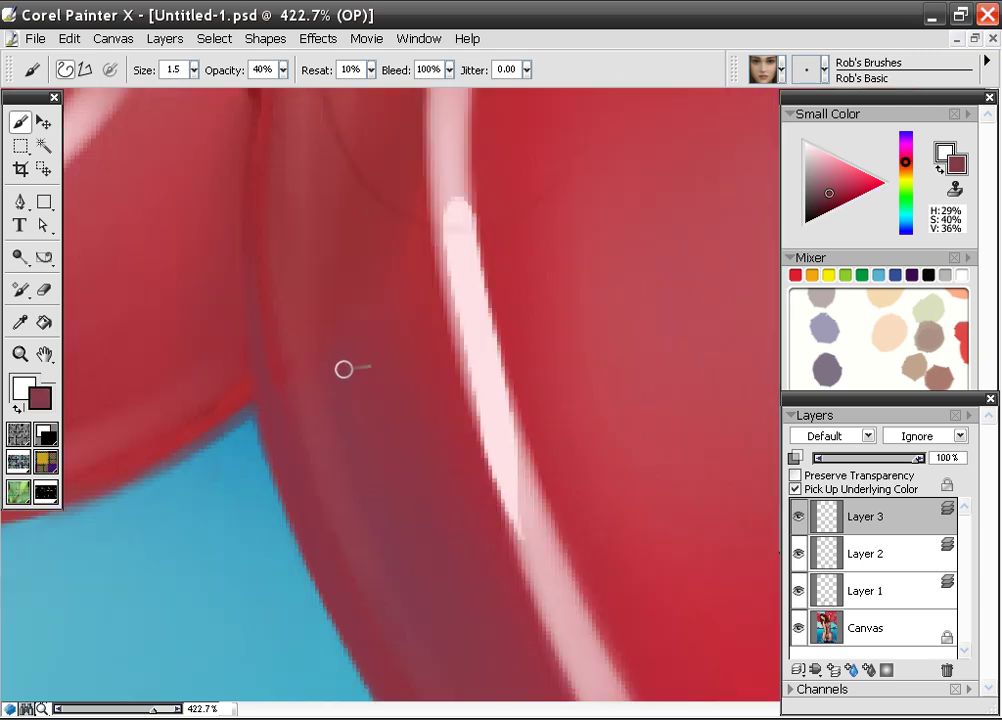
drag(300, 226, 418, 601)
mouse_move(340, 360)
mouse_down()
mouse_move(367, 394)
mouse_move(372, 469)
mouse_up()
mouse_move(376, 386)
mouse_down()
mouse_move(372, 445)
mouse_move(348, 443)
mouse_move(378, 492)
mouse_move(428, 450)
mouse_up()
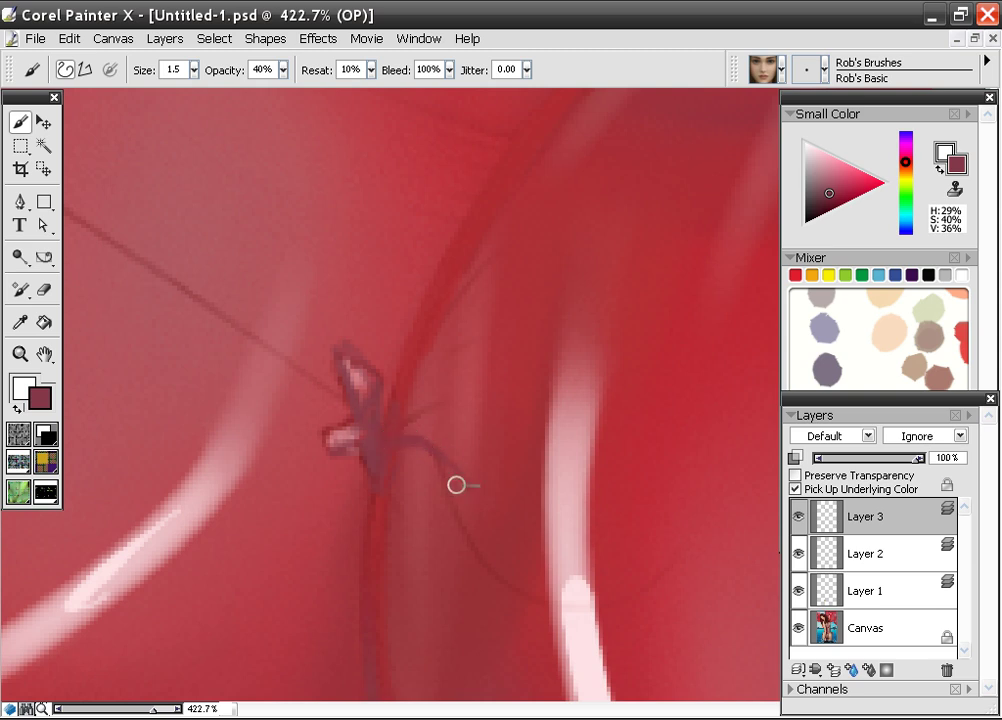
drag(531, 608, 592, 614)
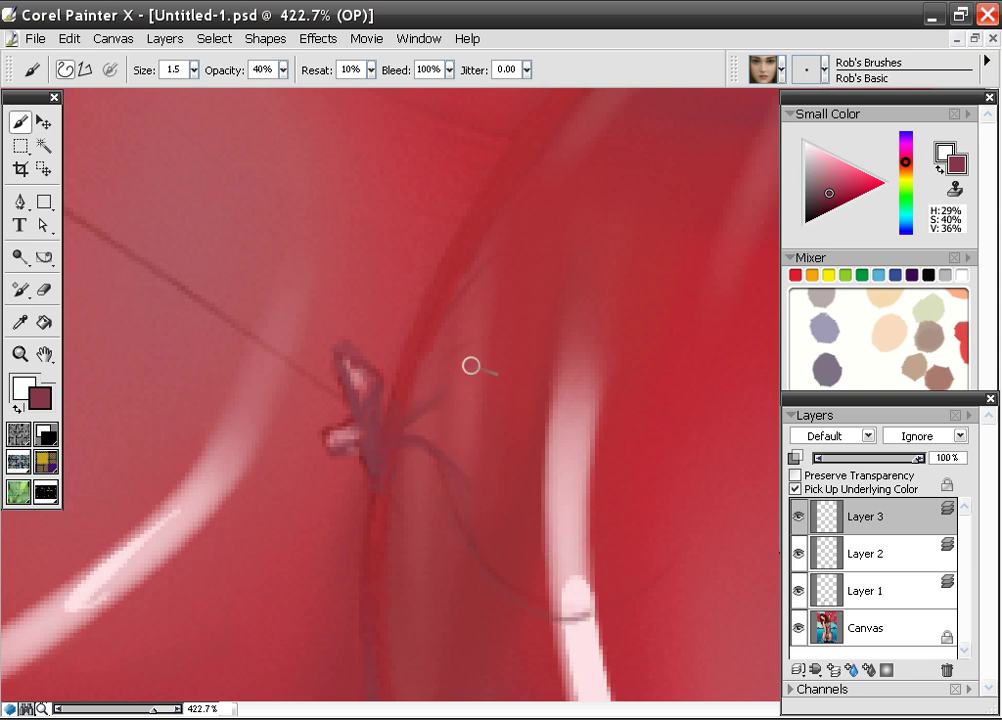
drag(410, 425, 474, 379)
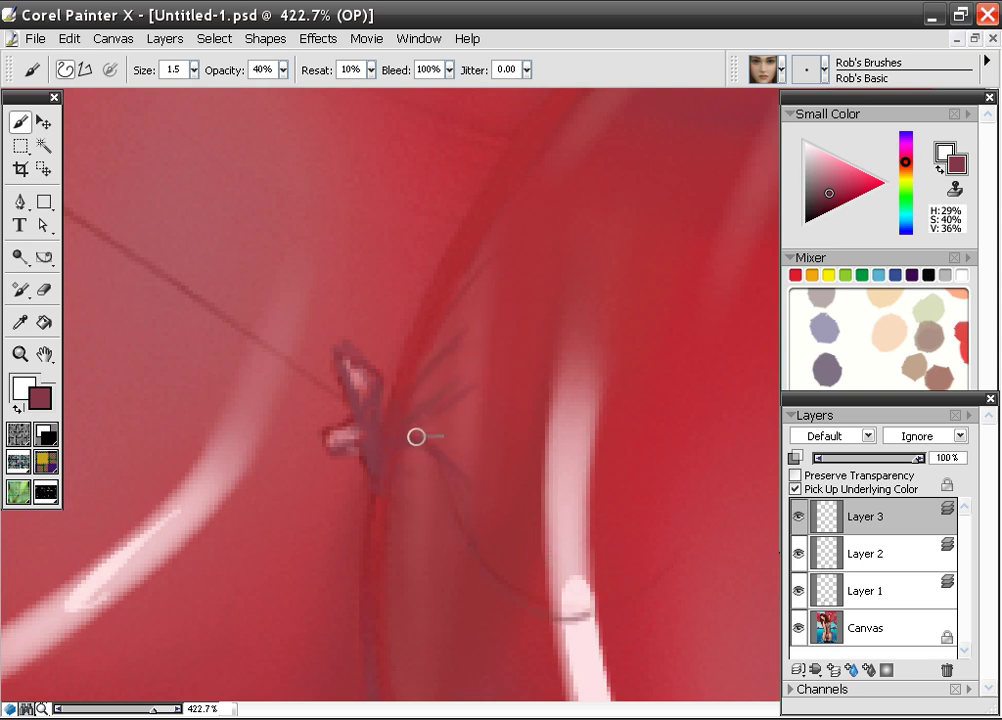
Add pale pink highlight lines along the creases radiating from the rightmost knot
alt+click(552, 460)
drag(392, 430, 488, 381)
drag(400, 408, 475, 343)
mouse_move(390, 460)
mouse_down()
mouse_move(430, 480)
mouse_move(447, 565)
mouse_up()
Detail the knot beside the hand with pale pink highlights, a dark red centre and a darker hanging string
mouse_move(316, 366)
mouse_down()
mouse_move(480, 467)
mouse_move(568, 360)
mouse_move(315, 340)
mouse_move(526, 132)
mouse_up()
alt+click(161, 404)
drag(400, 207, 349, 558)
mouse_move(429, 351)
mouse_down()
mouse_move(461, 353)
mouse_move(471, 340)
mouse_move(473, 354)
mouse_move(480, 331)
mouse_move(491, 336)
mouse_move(478, 291)
mouse_move(454, 295)
mouse_move(476, 317)
mouse_move(427, 299)
mouse_move(376, 262)
mouse_move(380, 248)
mouse_move(439, 296)
mouse_move(378, 242)
mouse_move(424, 311)
mouse_move(346, 300)
mouse_move(453, 262)
mouse_move(480, 189)
mouse_move(509, 234)
mouse_move(440, 313)
mouse_move(501, 444)
mouse_up()
alt+click(554, 230)
alt+click(474, 364)
drag(443, 411, 419, 478)
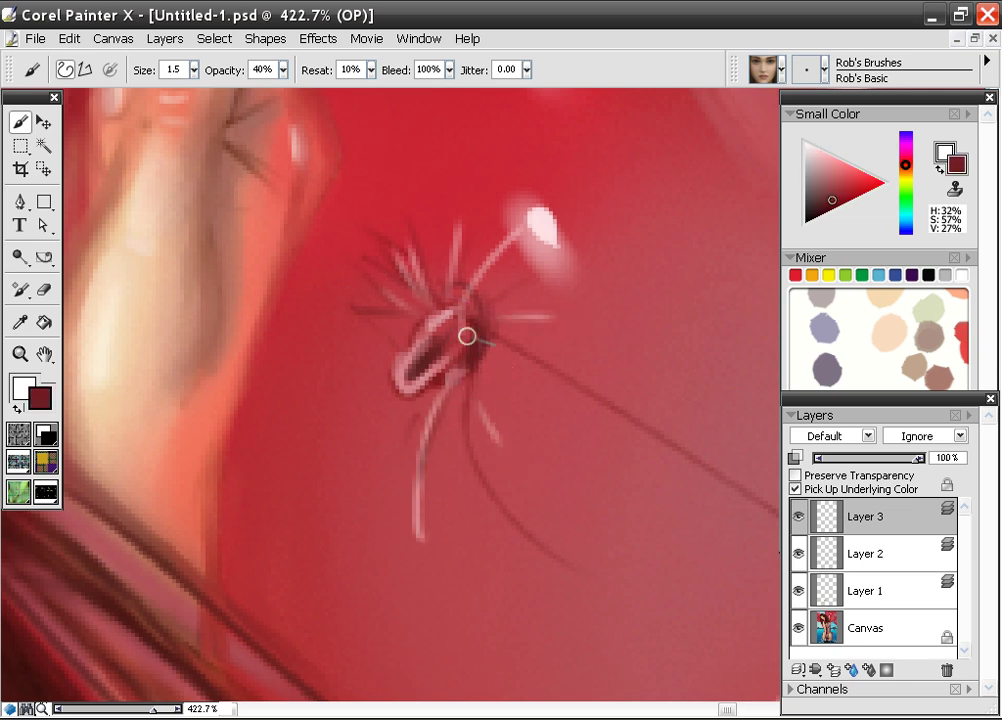
mouse_move(465, 346)
mouse_down()
mouse_move(490, 506)
mouse_move(486, 488)
mouse_move(549, 548)
mouse_up()
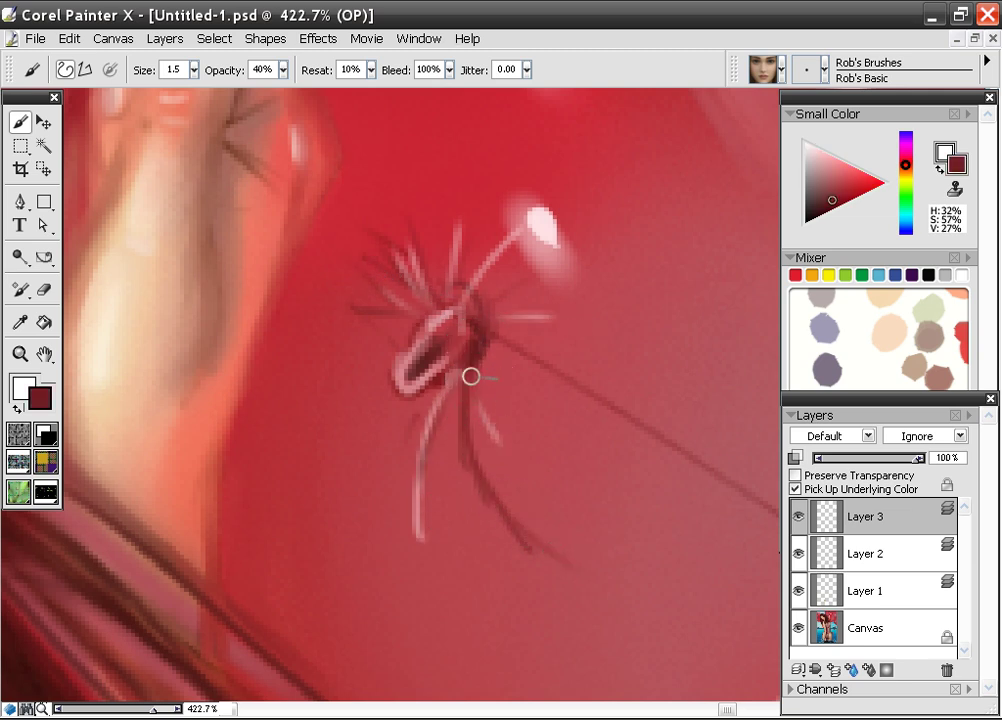
Paint dark creases around the topmost knot and the knot above the hand with a dark red sampled from the balloons
drag(411, 294, 434, 628)
drag(412, 287, 390, 567)
alt+click(560, 360)
drag(605, 275, 334, 478)
alt+click(467, 346)
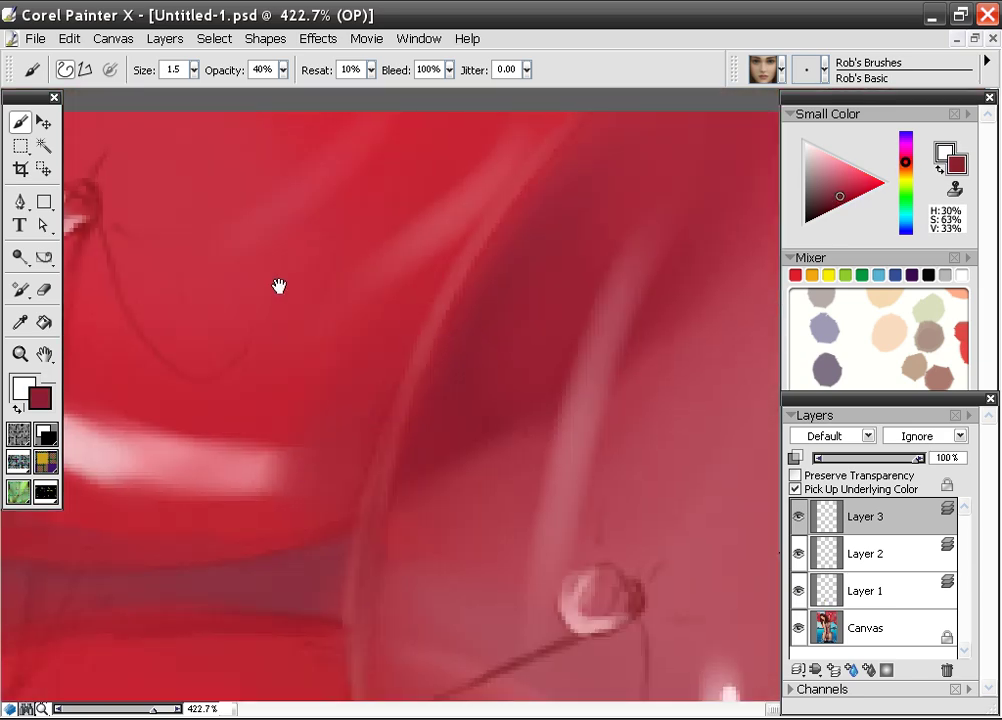
drag(280, 286, 525, 416)
mouse_move(348, 343)
mouse_down()
mouse_move(318, 326)
mouse_move(340, 317)
mouse_move(348, 325)
mouse_move(342, 292)
mouse_up()
drag(341, 340, 378, 342)
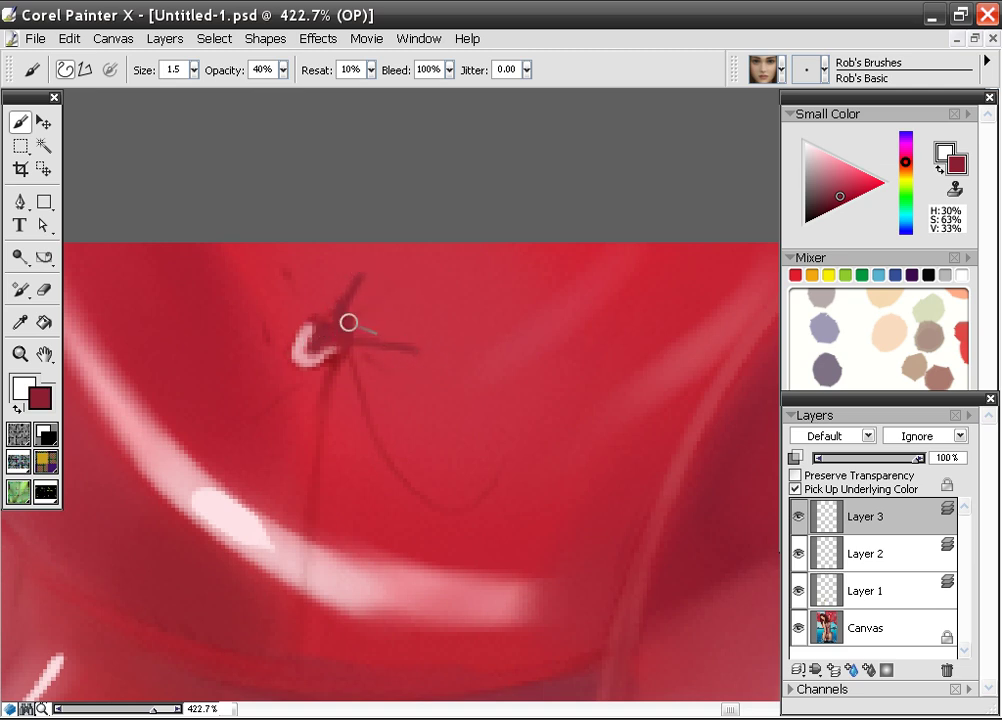
drag(268, 466, 488, 284)
drag(339, 394, 519, 291)
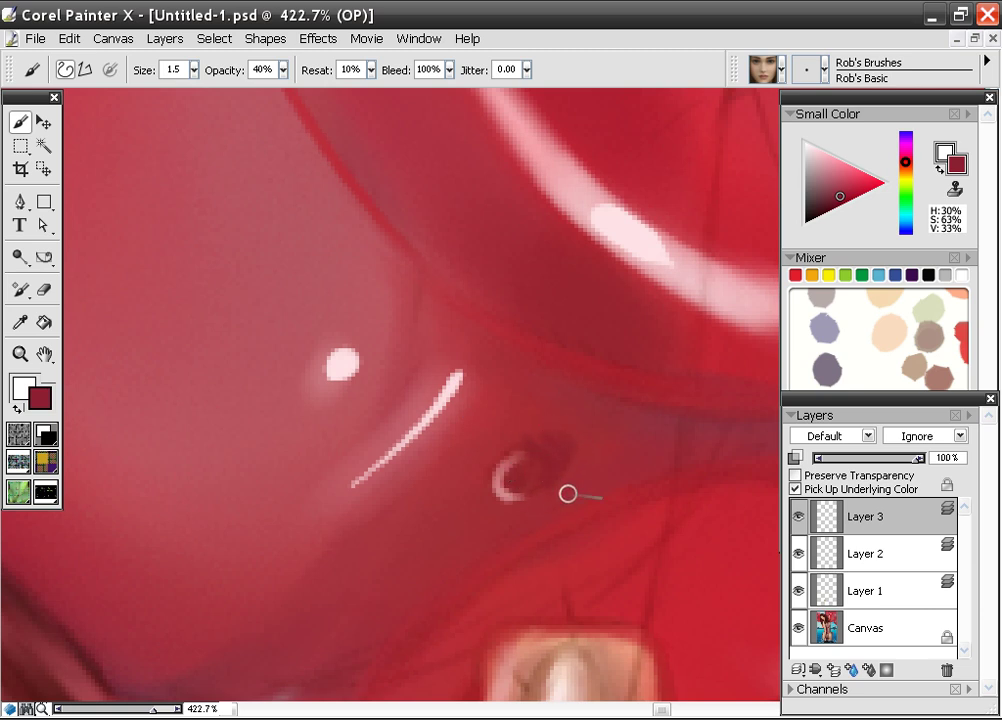
Paint a dark centre, radiating creases and a curved hanging string on the round knot of the upper-right balloon
mouse_move(490, 474)
mouse_down()
mouse_move(409, 394)
mouse_move(541, 492)
mouse_move(472, 501)
mouse_move(219, 391)
mouse_move(286, 244)
mouse_move(425, 306)
mouse_move(411, 278)
mouse_move(342, 360)
mouse_move(355, 376)
mouse_up()
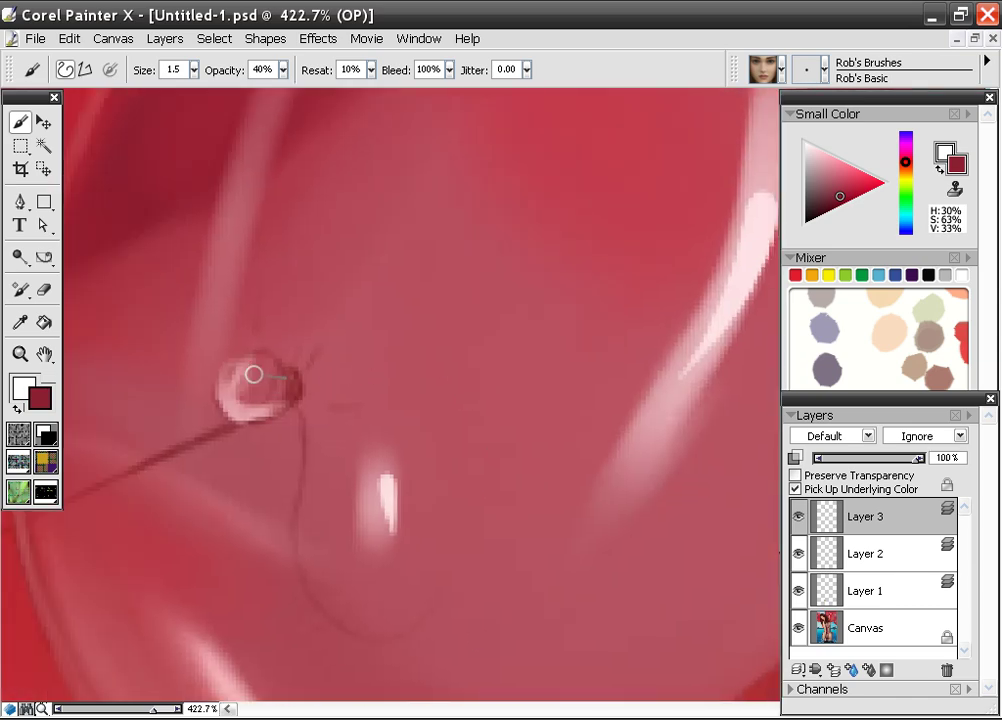
mouse_move(240, 381)
mouse_down()
mouse_move(257, 393)
mouse_move(337, 318)
mouse_up()
drag(302, 391, 370, 388)
drag(274, 348, 273, 303)
drag(275, 434, 258, 512)
drag(311, 410, 295, 482)
drag(300, 410, 398, 611)
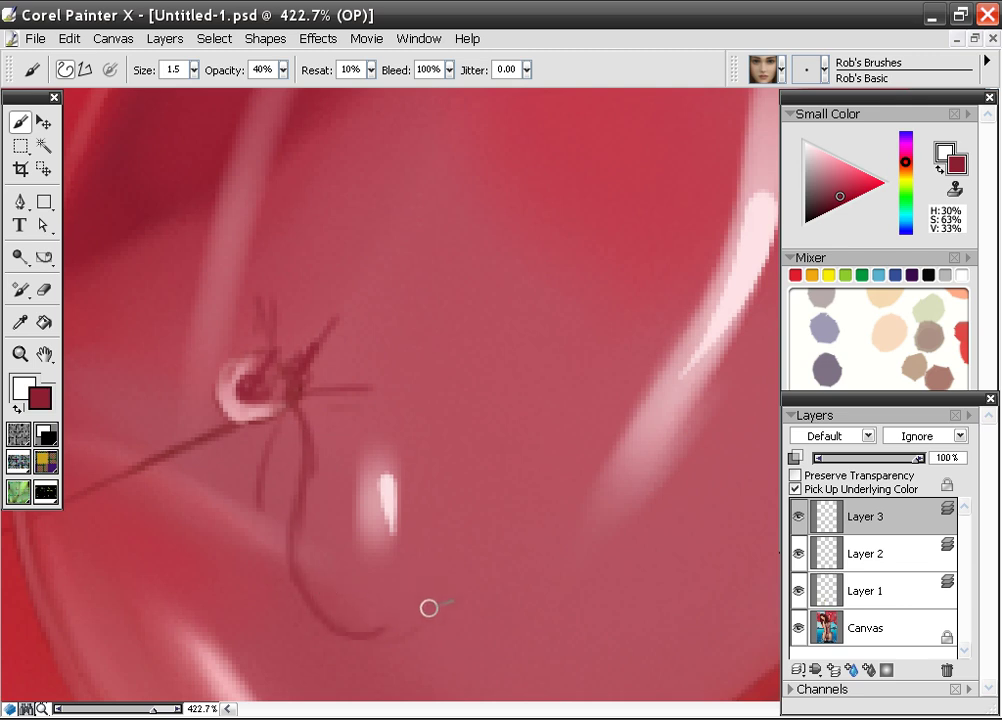
Darken the string running from the upper-right balloon's round knot down to the hand
drag(241, 483, 511, 360)
mouse_move(516, 298)
mouse_down()
mouse_move(329, 371)
mouse_move(173, 453)
mouse_up()
drag(255, 410, 489, 330)
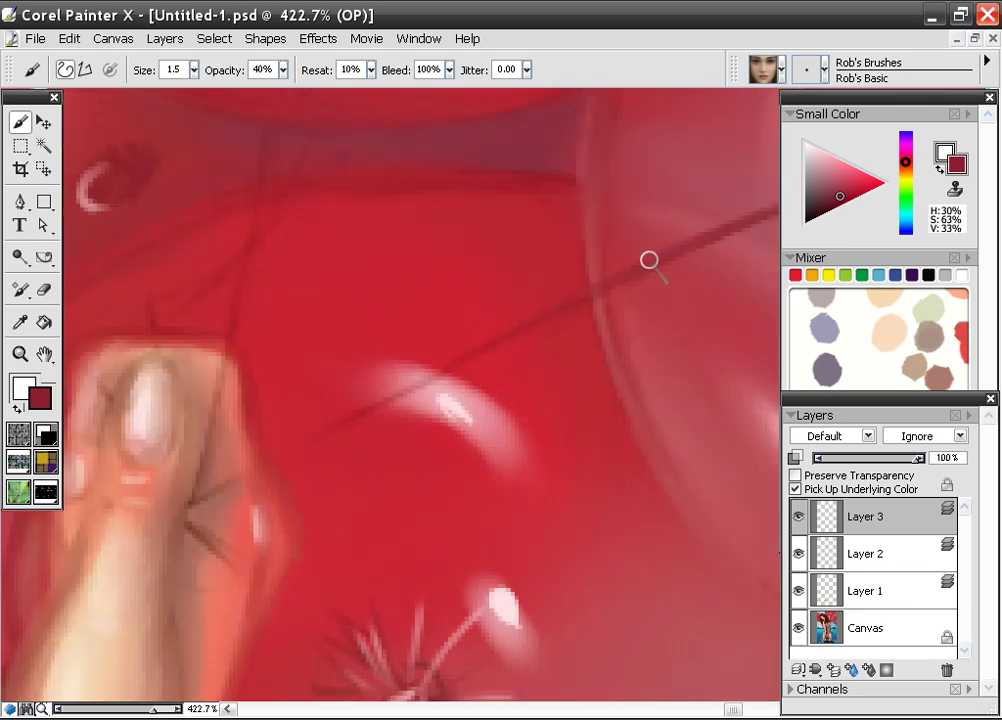
drag(419, 376, 344, 425)
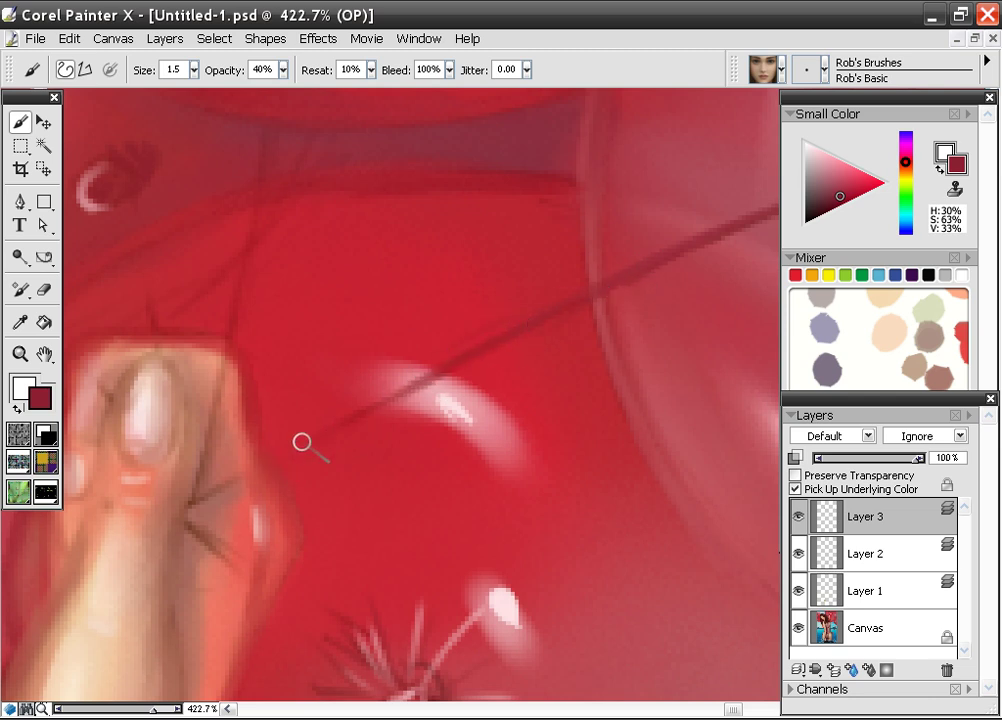
drag(271, 441, 248, 332)
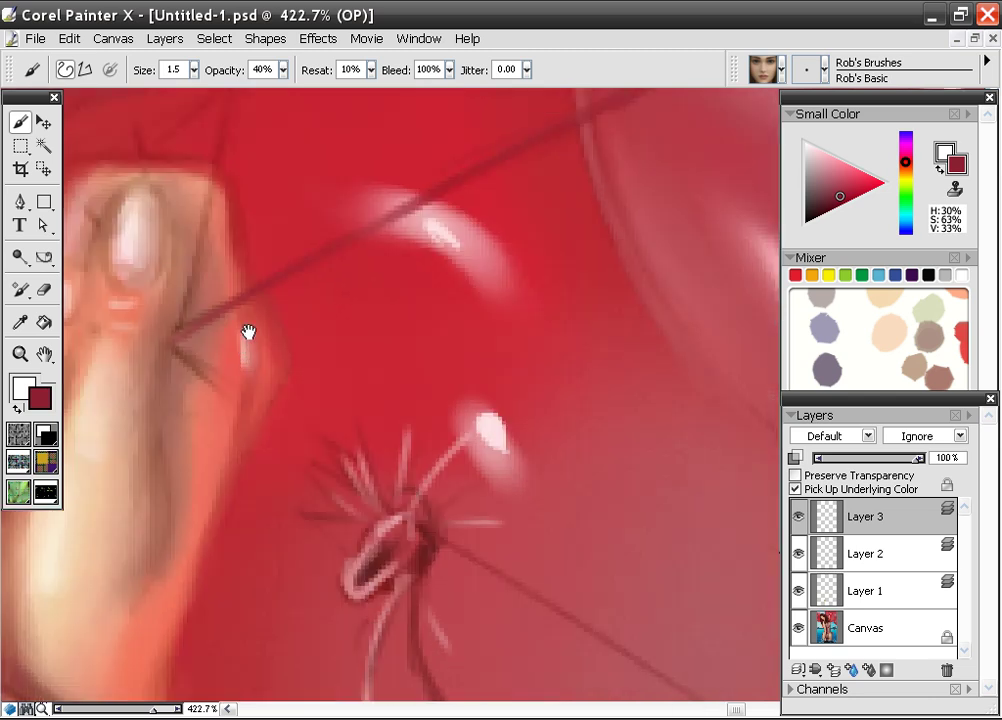
Trace the string from the hand past the nearby knot to the rightmost knot in dark red
mouse_move(173, 356)
mouse_down()
mouse_move(380, 503)
mouse_move(266, 418)
mouse_up()
drag(438, 523, 277, 398)
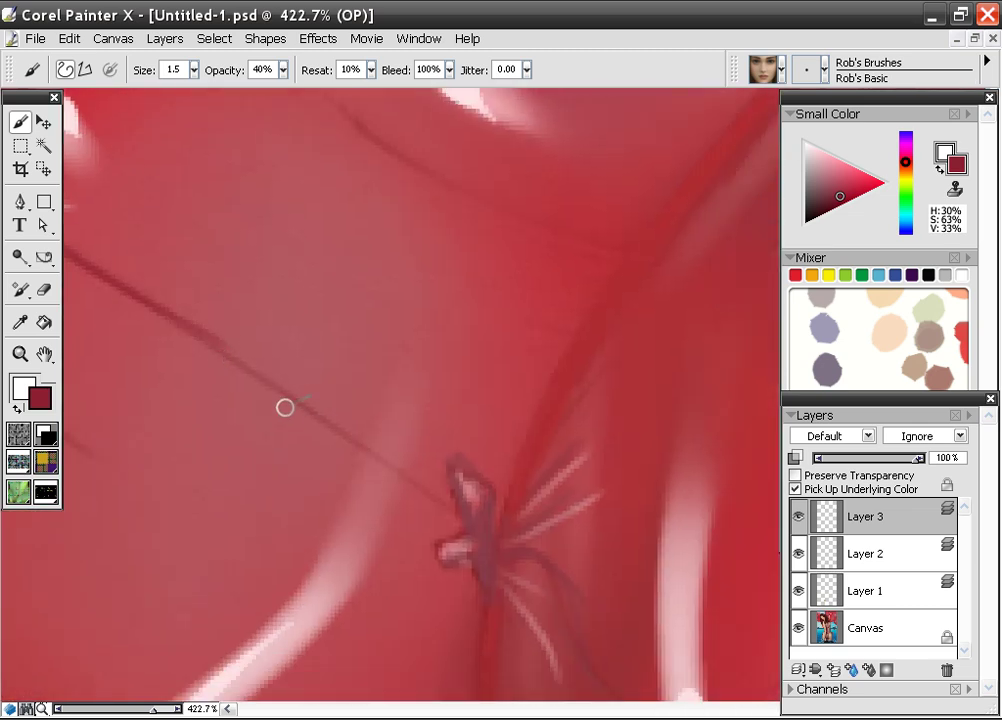
drag(225, 350, 378, 467)
mouse_move(302, 409)
mouse_down()
mouse_move(407, 483)
mouse_move(411, 465)
mouse_up()
Darken the long string rising from the hand and join the knot above to the fingertips with another string
drag(197, 268, 582, 563)
drag(247, 293, 360, 293)
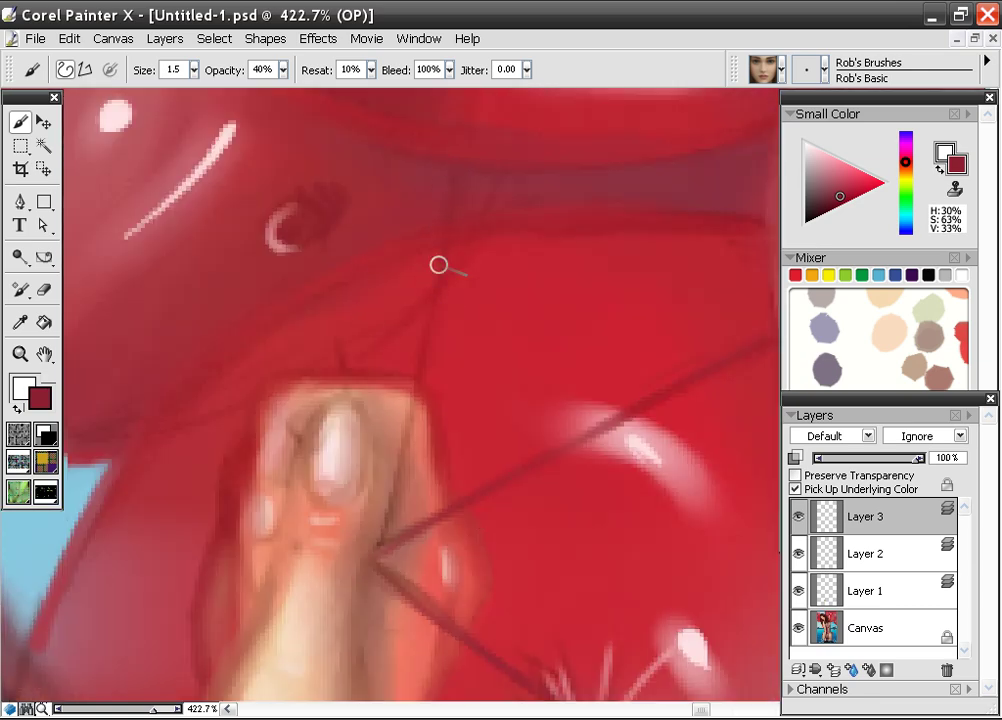
drag(429, 290, 391, 484)
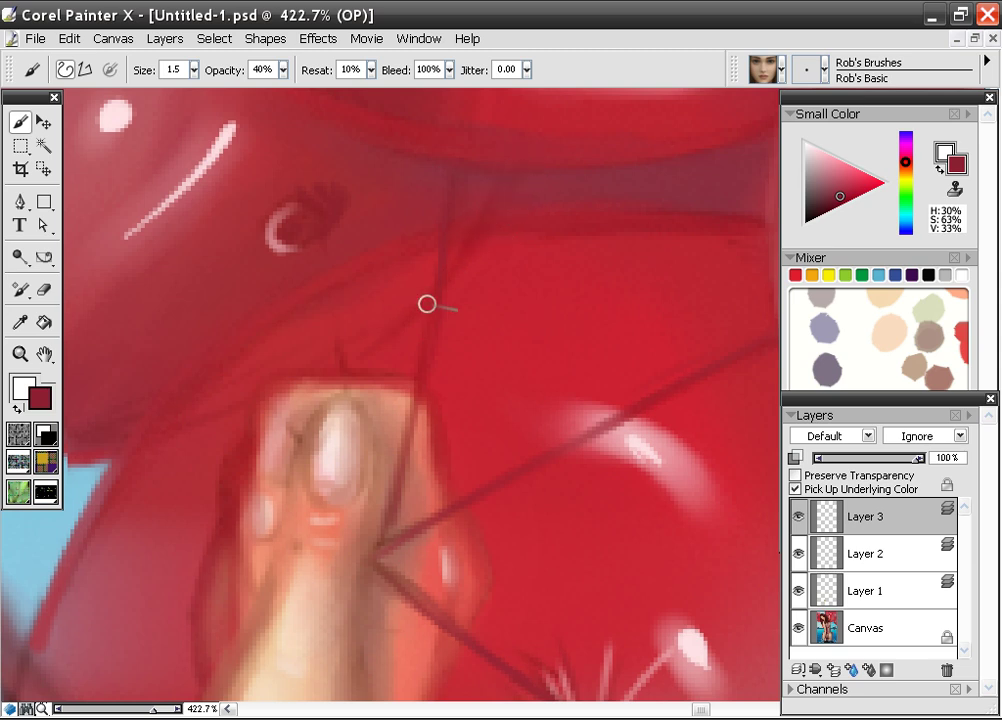
drag(329, 256, 337, 344)
Clean up the balloon edge above the triangular sky gap with dark red, covering the stray blue mark
drag(320, 253, 546, 234)
drag(525, 362, 470, 287)
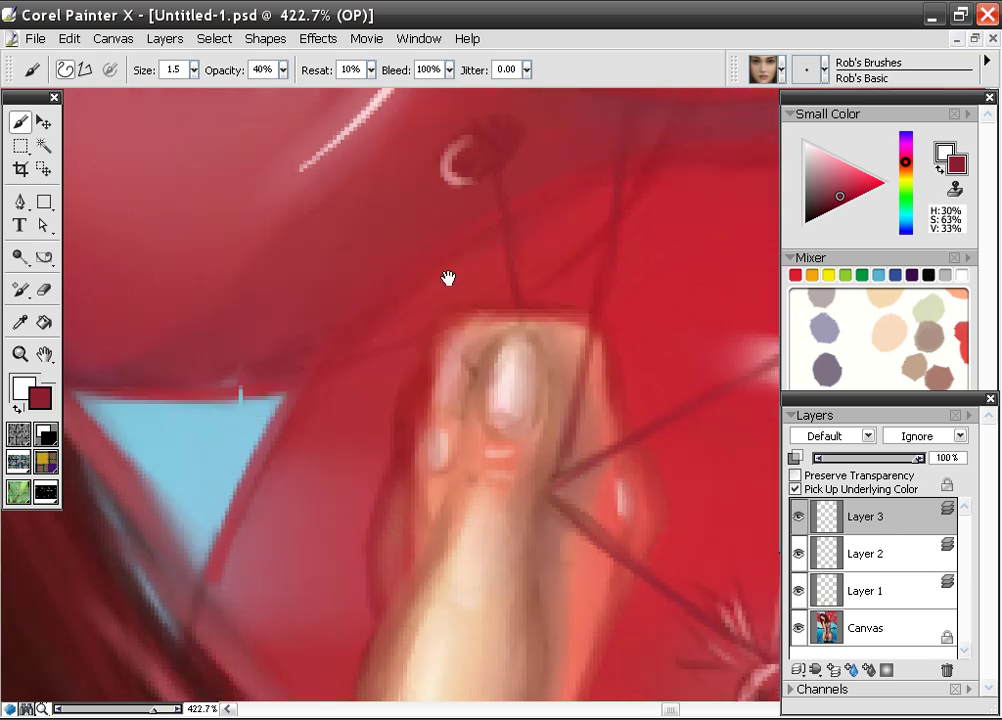
mouse_move(257, 382)
mouse_down()
mouse_move(145, 398)
mouse_move(237, 392)
mouse_up()
key(ctrl+z)
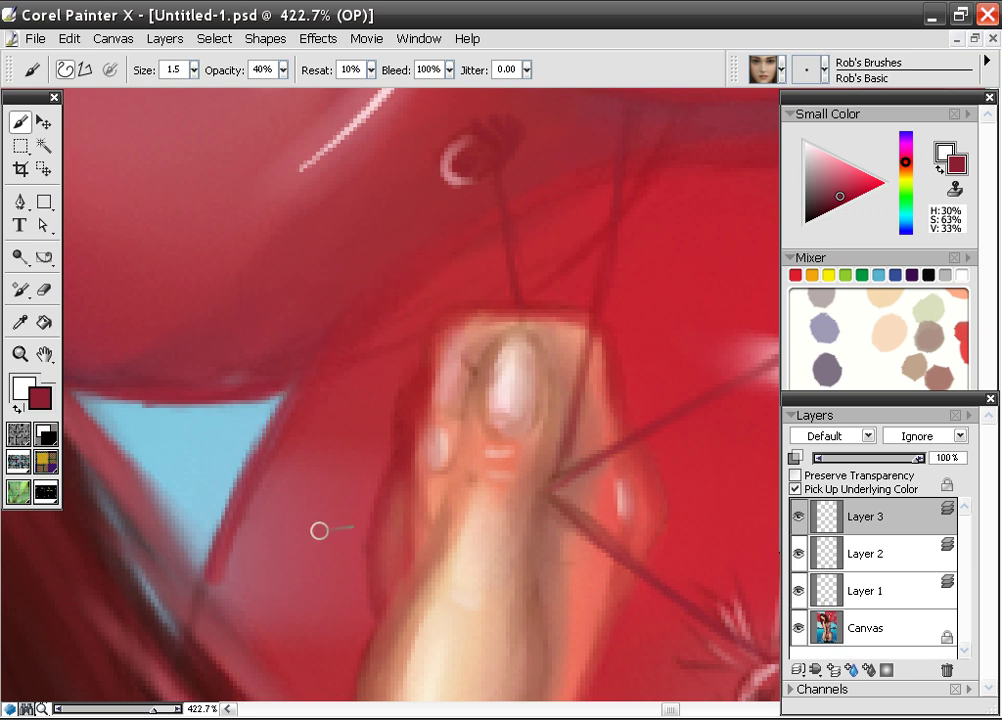
drag(399, 451, 271, 414)
drag(358, 430, 496, 380)
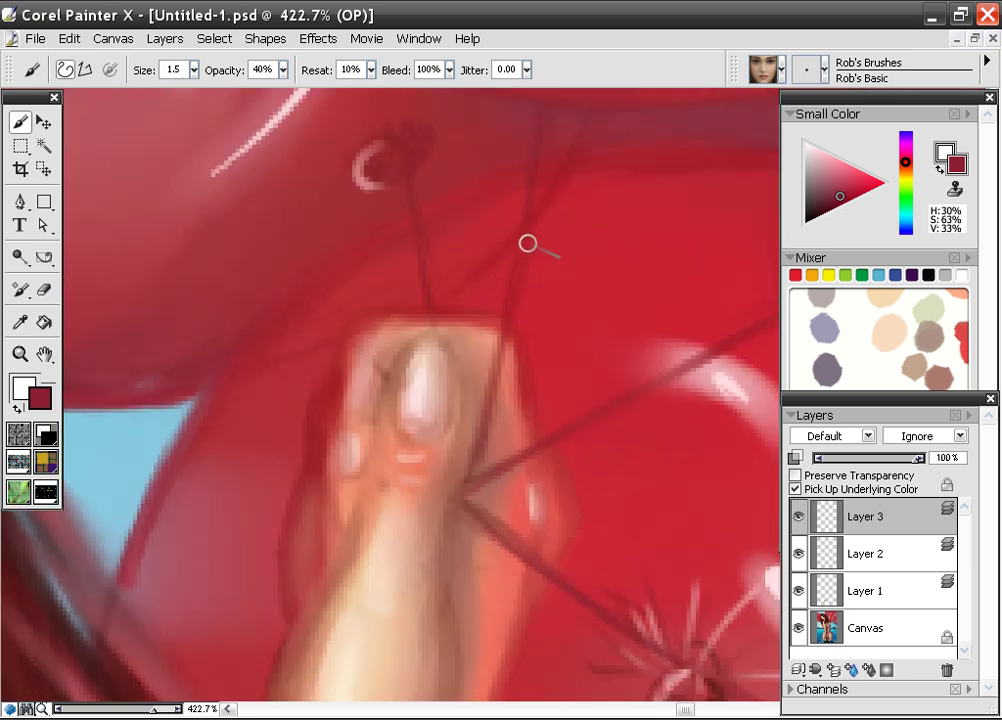
Paint the shaded lower edge of the balloon above the fingertips with sampled muted reds, using brush size 3.9
alt+click(677, 121)
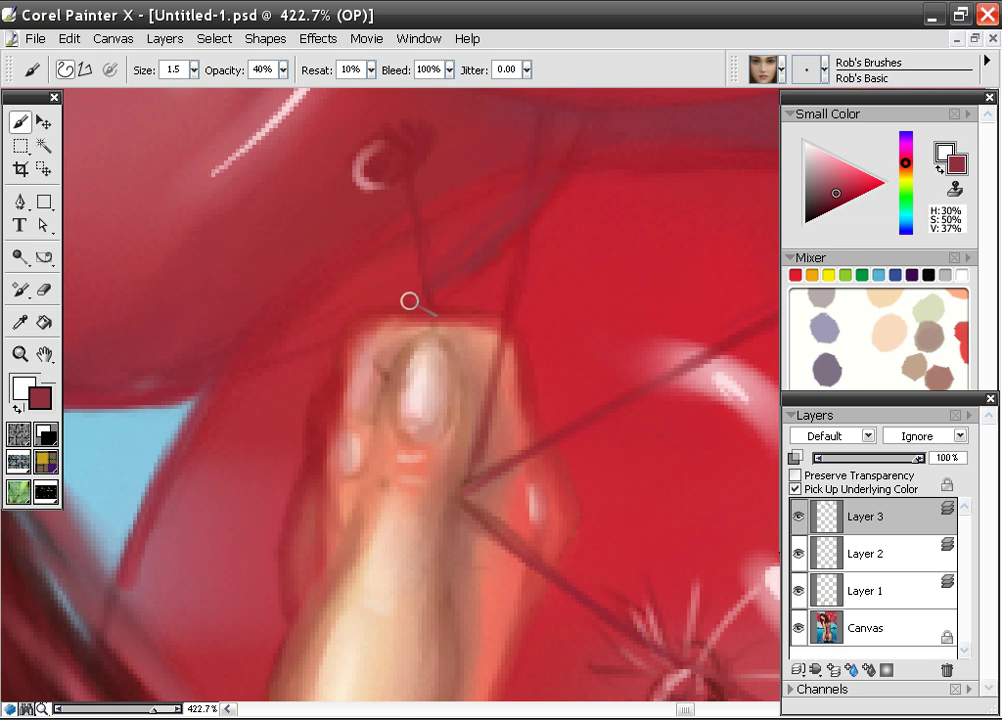
click(193, 69)
drag(204, 88, 183, 91)
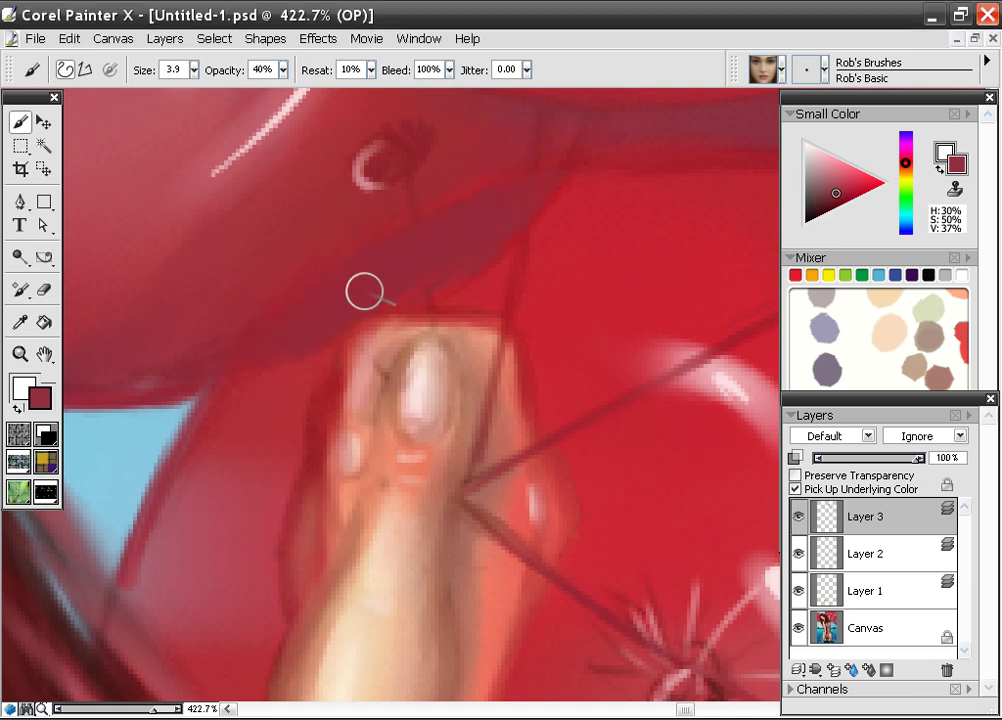
alt+click(527, 182)
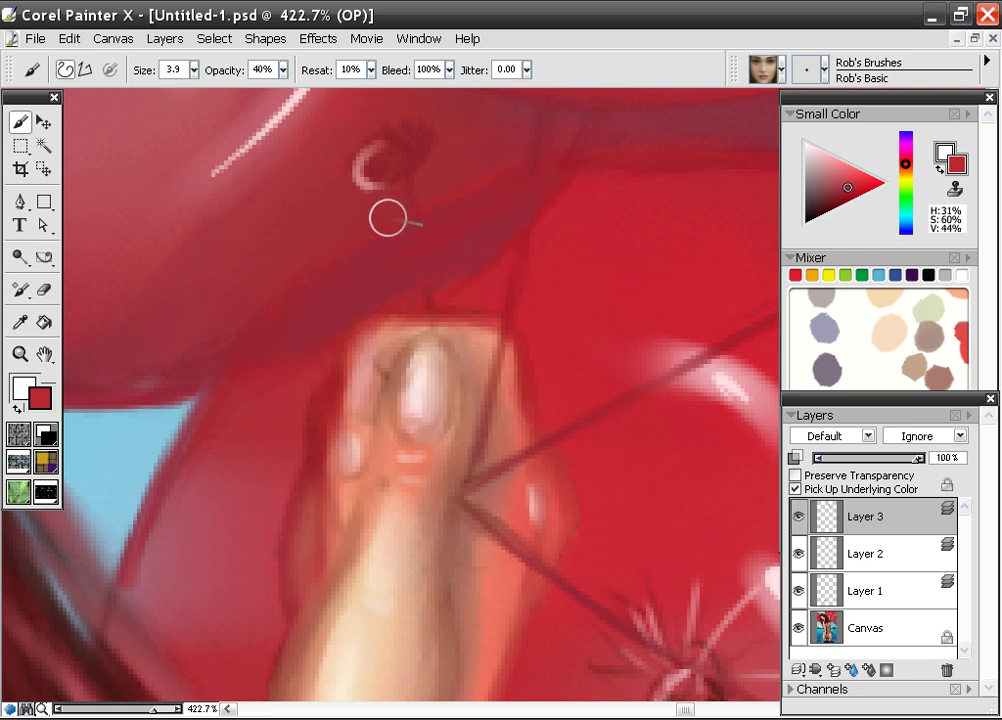
Add thin light pink highlights to the creases around the right balloon's knot, using brush size 1.8 and a tone sampled from a balloon highlight
click(194, 69)
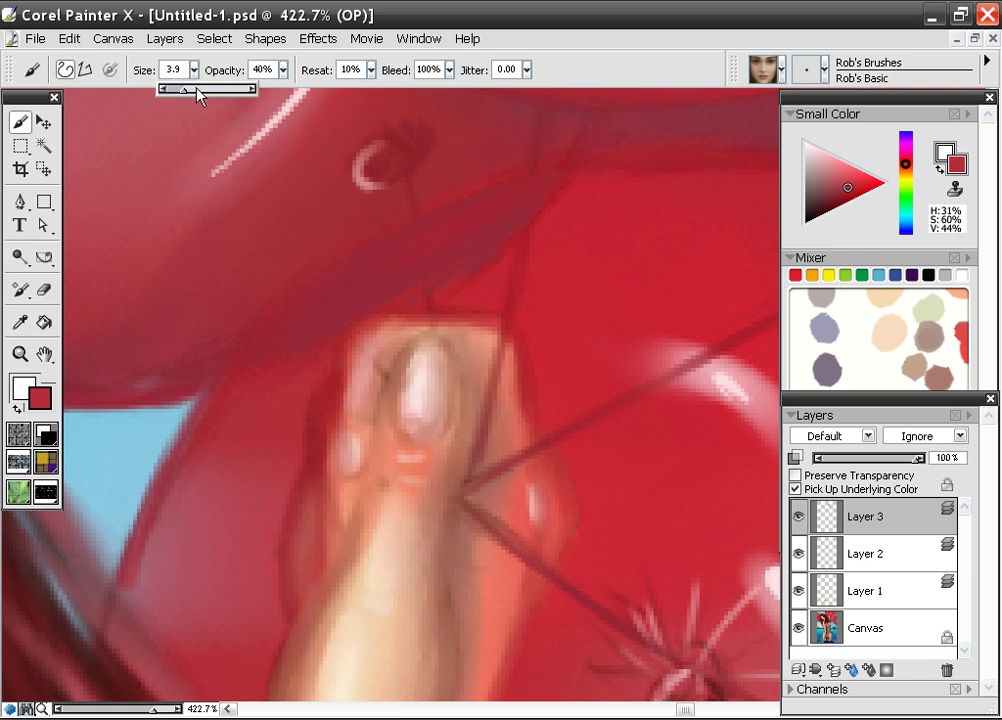
drag(177, 93, 179, 96)
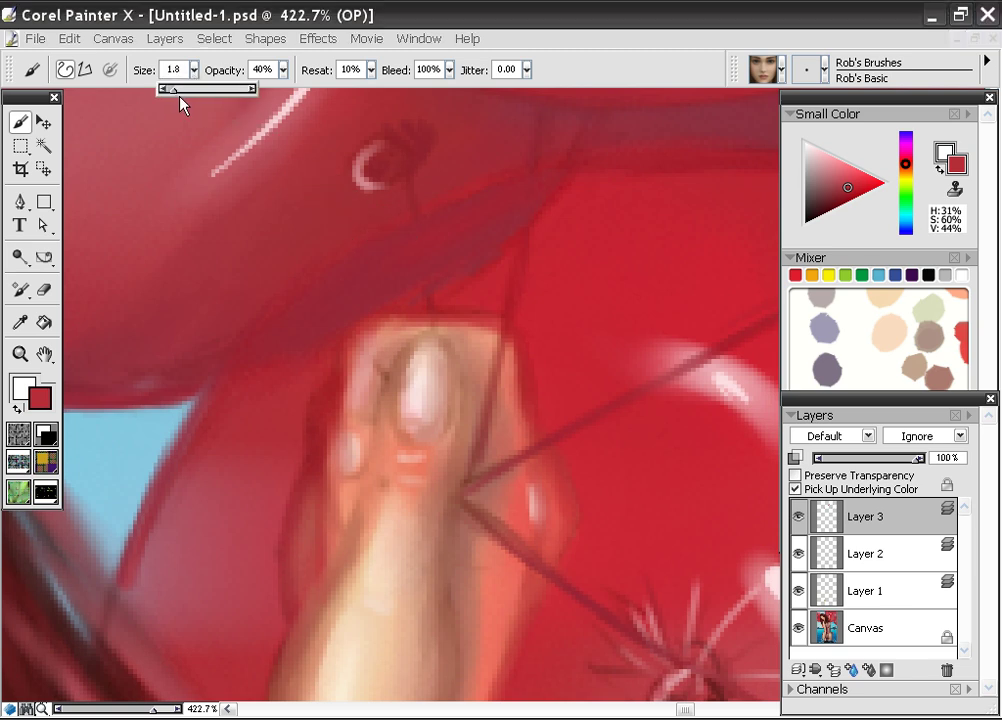
alt+click(280, 123)
scroll(410, 190, up, 3)
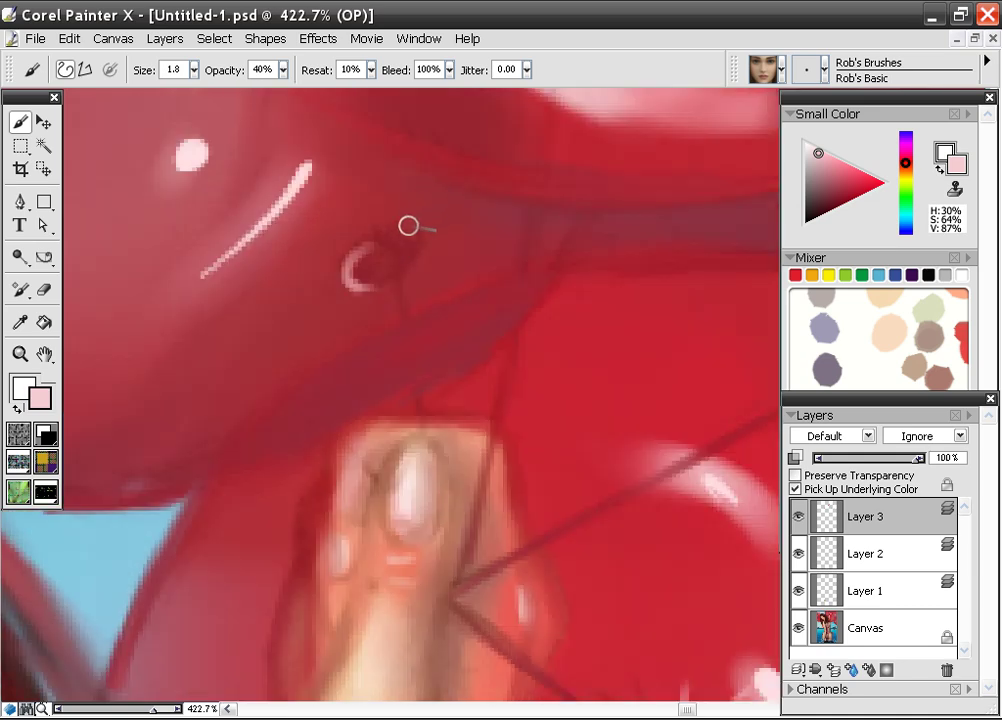
mouse_move(398, 233)
mouse_down()
mouse_move(432, 190)
mouse_move(320, 253)
mouse_move(304, 188)
mouse_move(342, 321)
mouse_move(331, 360)
mouse_move(367, 304)
mouse_move(317, 262)
mouse_up()
mouse_move(355, 328)
mouse_down()
mouse_move(421, 328)
mouse_move(389, 357)
mouse_up()
drag(316, 353, 249, 441)
drag(530, 489, 165, 378)
drag(477, 535, 388, 384)
drag(451, 400, 514, 333)
drag(420, 378, 406, 316)
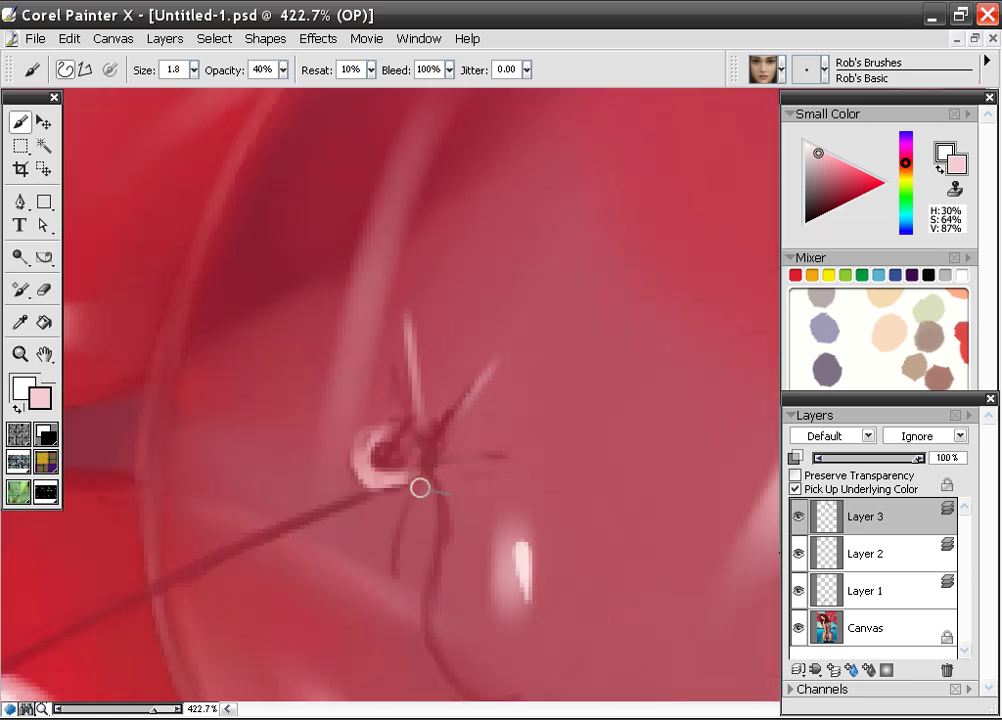
drag(421, 490, 386, 608)
drag(314, 437, 304, 356)
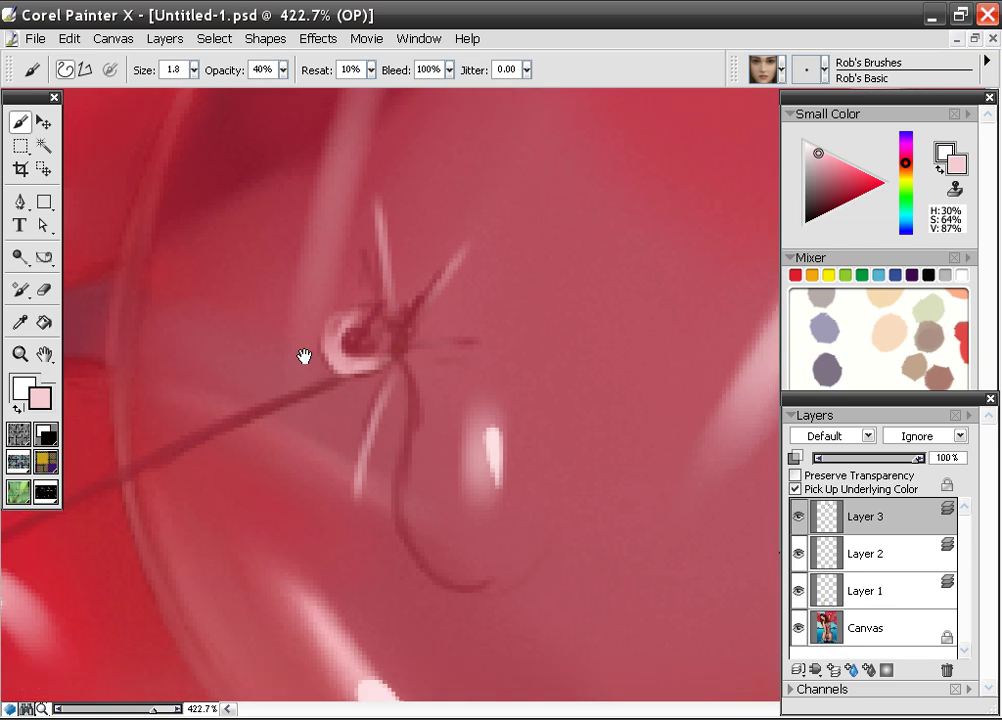
Shade the right knot's ring and the creases below it with sampled dark and bright reds, toning down its pale outline
alt+click(369, 326)
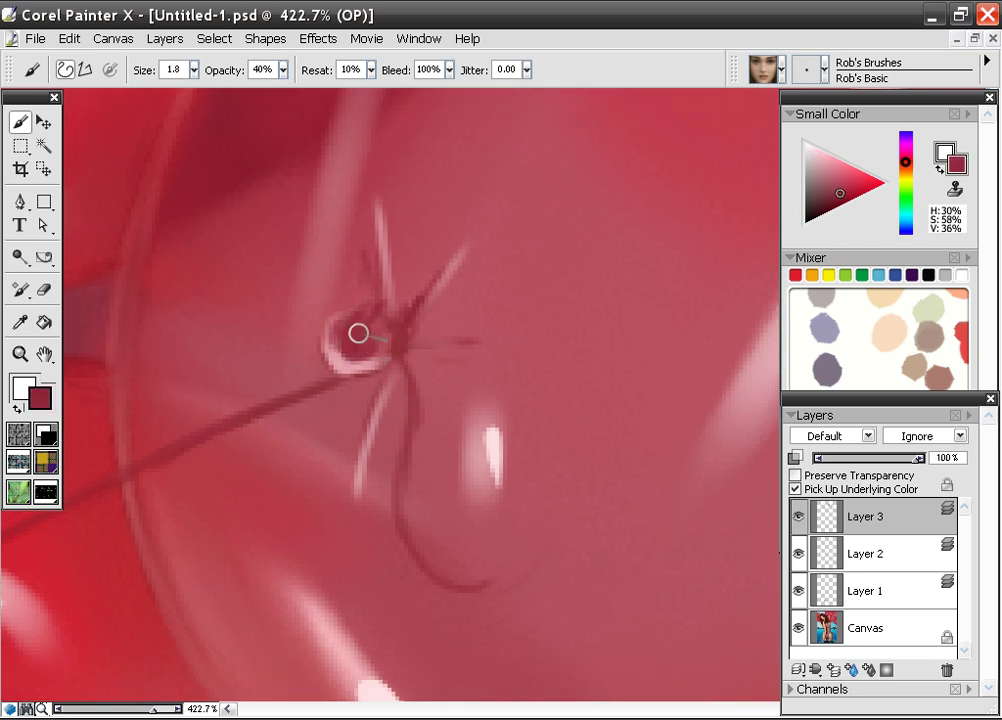
alt+click(451, 250)
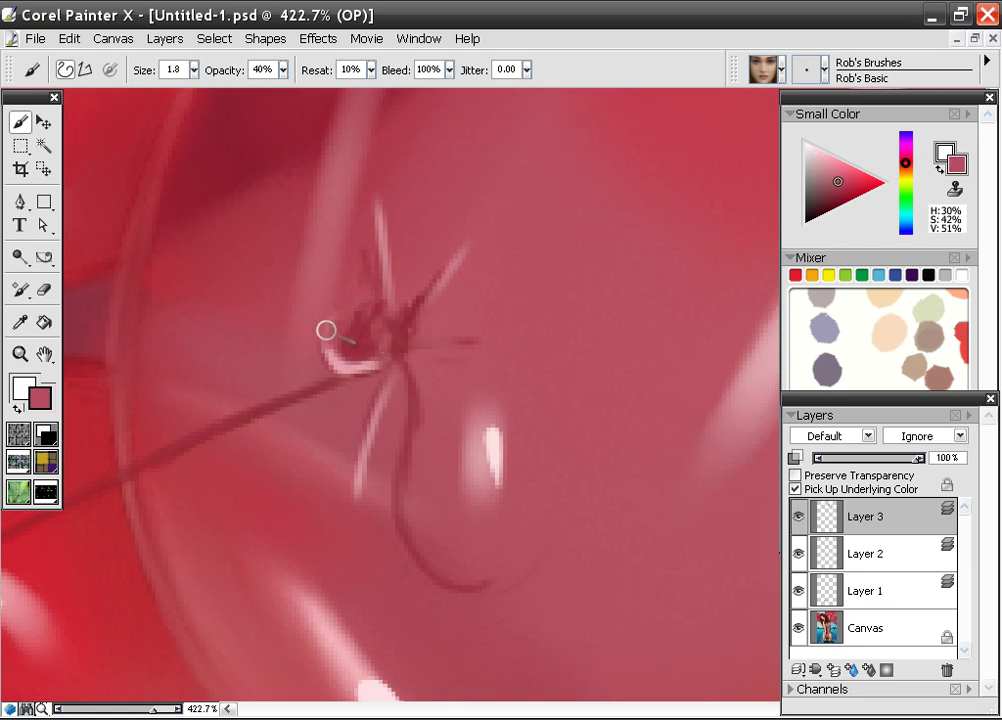
alt+click(194, 472)
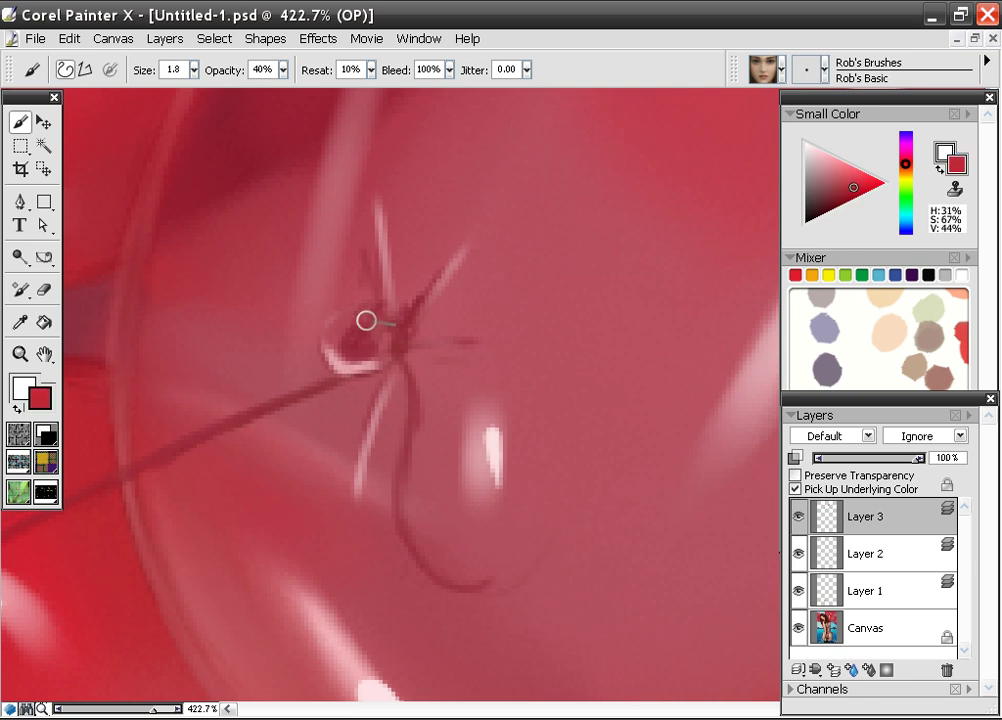
mouse_move(357, 324)
mouse_down()
mouse_move(335, 340)
mouse_move(378, 351)
mouse_move(367, 342)
mouse_up()
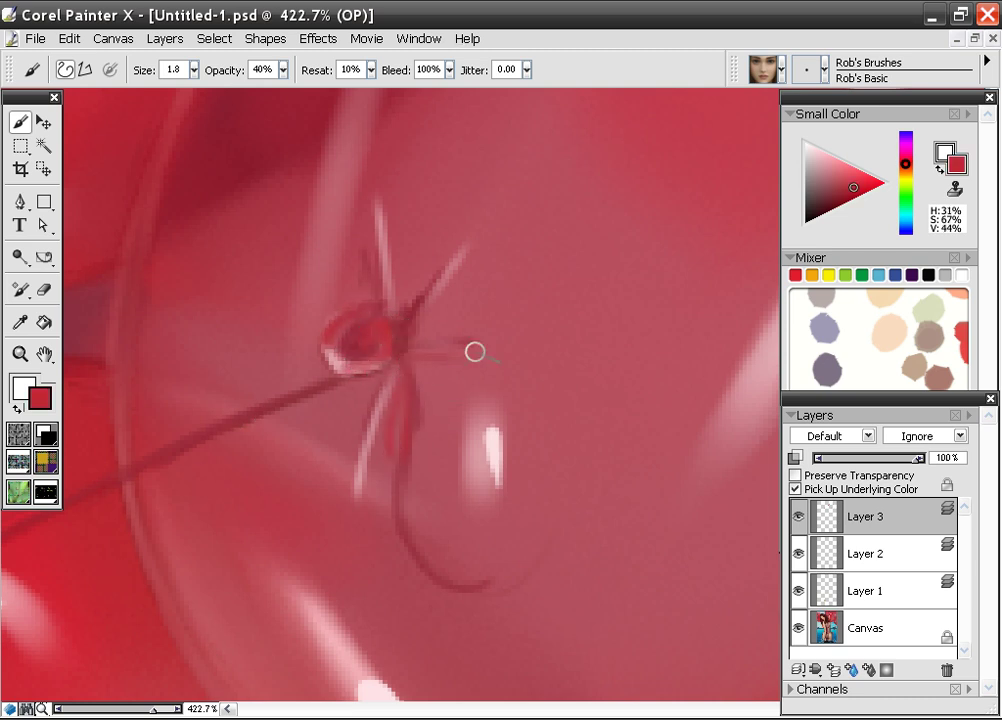
drag(398, 481, 413, 326)
Touch up the right balloon's rim around the string with reds sampled from the balloon
alt+click(364, 232)
drag(262, 456, 479, 405)
mouse_move(360, 360)
mouse_down()
mouse_move(419, 430)
mouse_move(278, 404)
mouse_up()
alt+click(349, 376)
alt+click(341, 347)
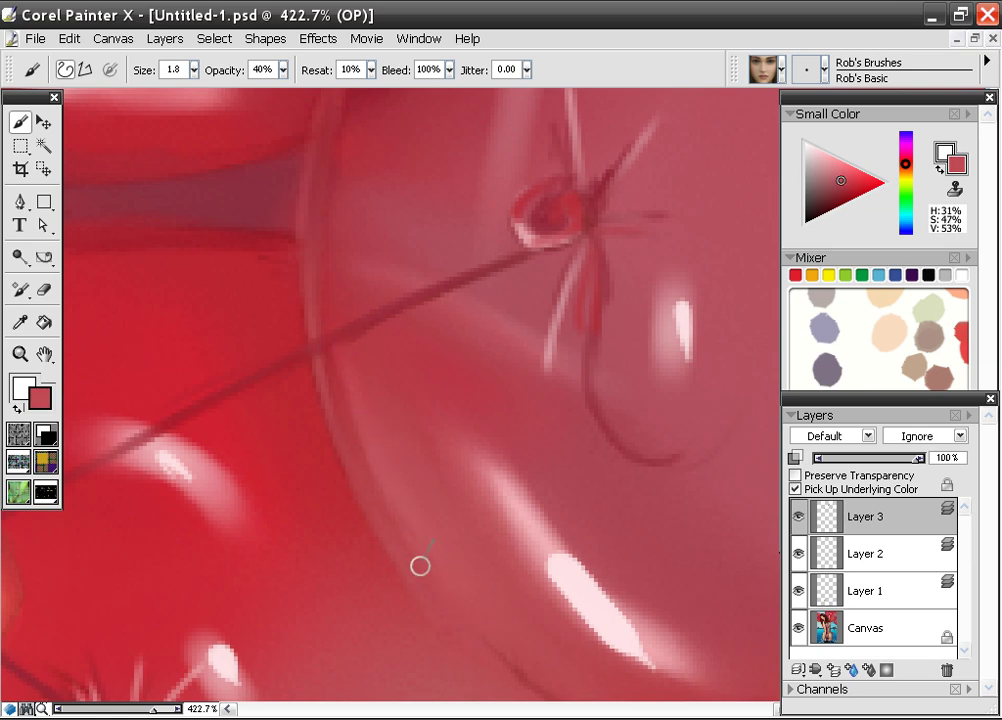
Examine the whole painting, checking the balloons, the figure's back and bikini strings, and the face
scroll(318, 438, down, 19)
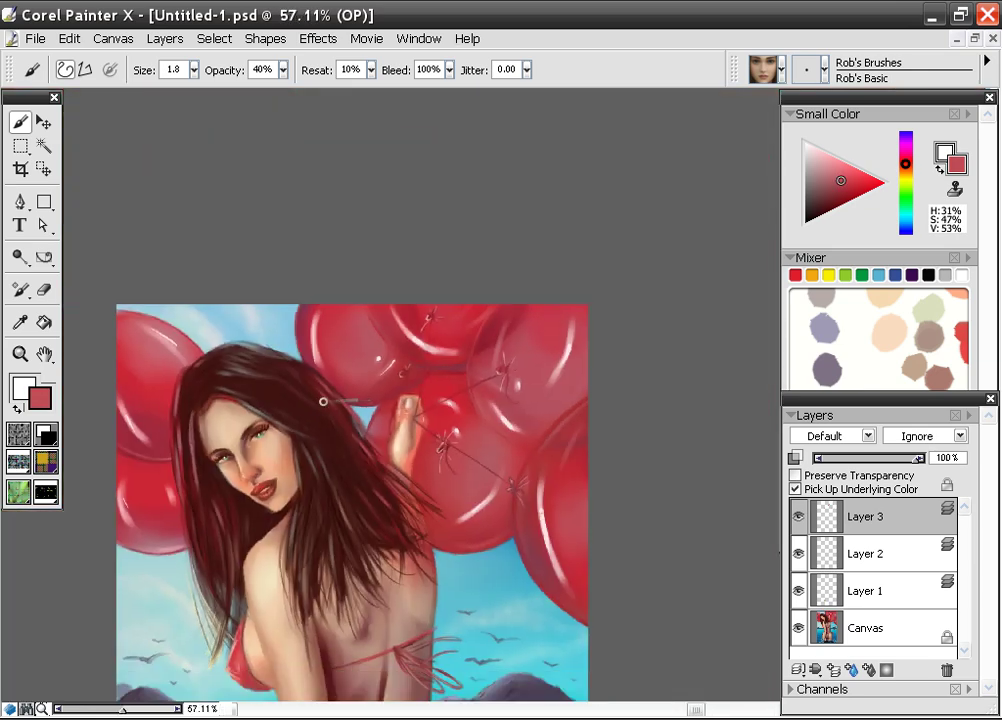
scroll(323, 401, down, 2)
mouse_move(405, 458)
mouse_down()
mouse_move(387, 277)
mouse_move(399, 259)
mouse_move(420, 262)
mouse_up()
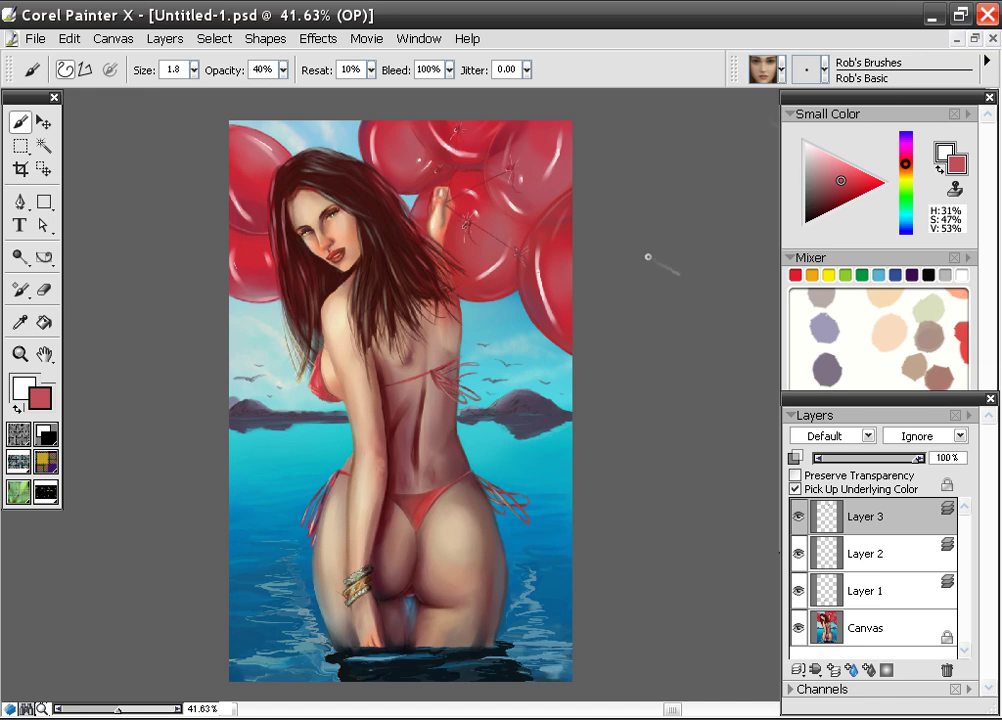
scroll(434, 363, up, 11)
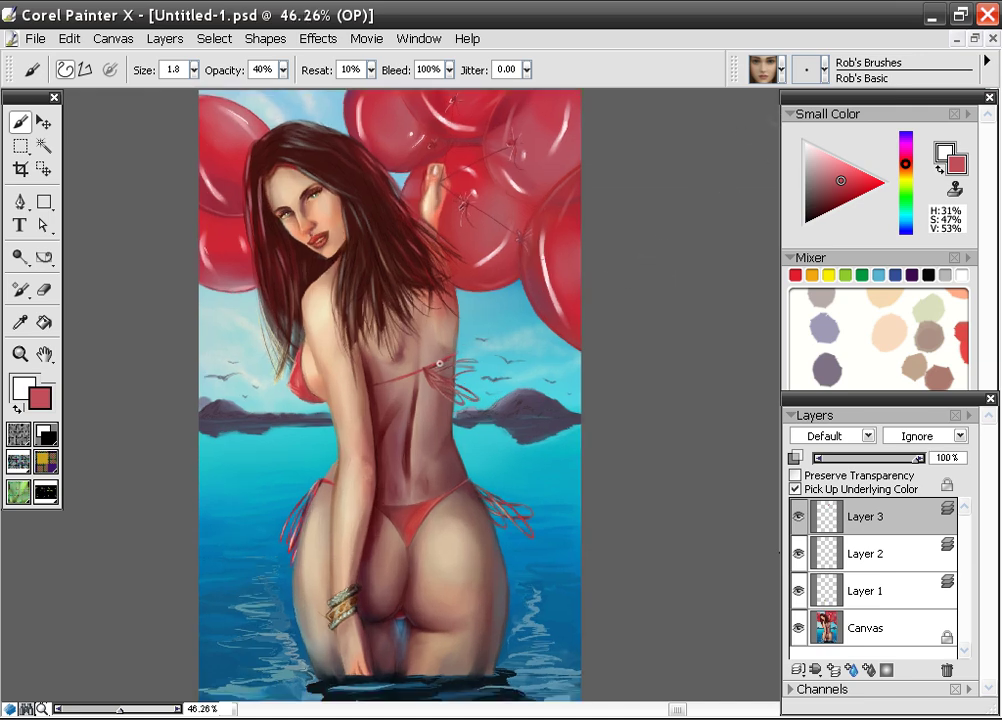
drag(289, 264, 422, 277)
scroll(435, 293, down, 3)
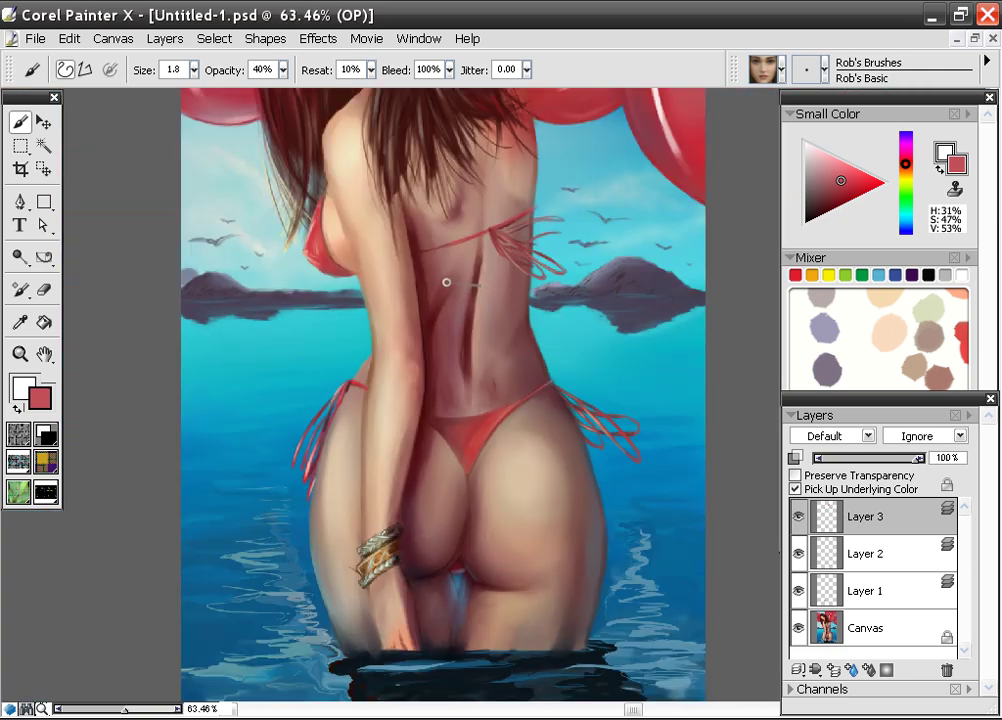
drag(447, 277, 461, 247)
scroll(461, 247, down, 2)
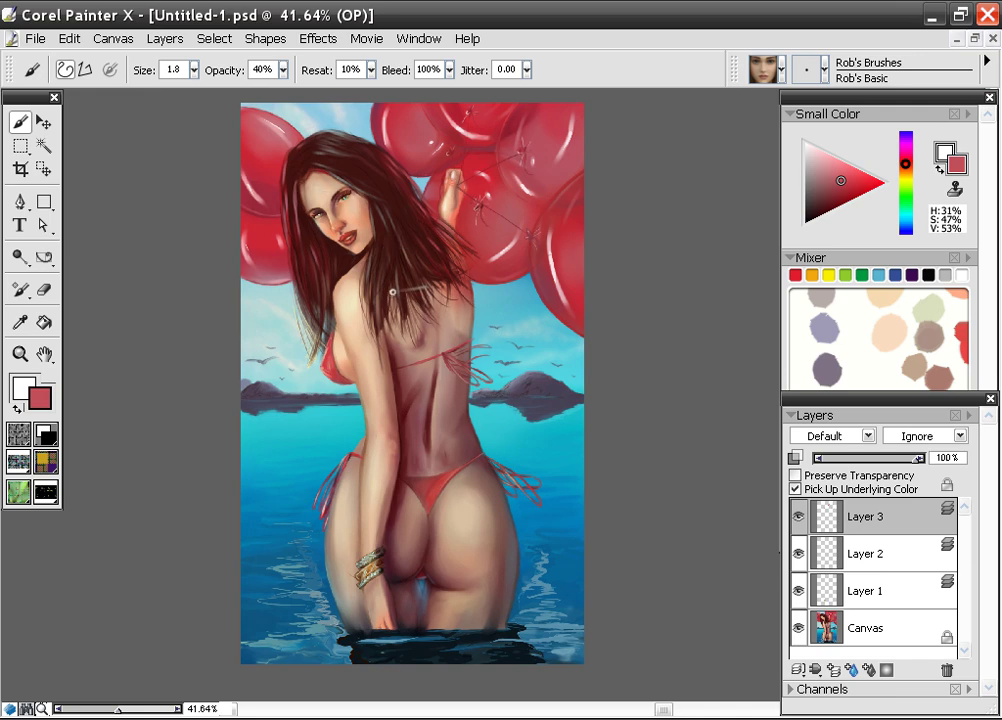
scroll(392, 293, up, 13)
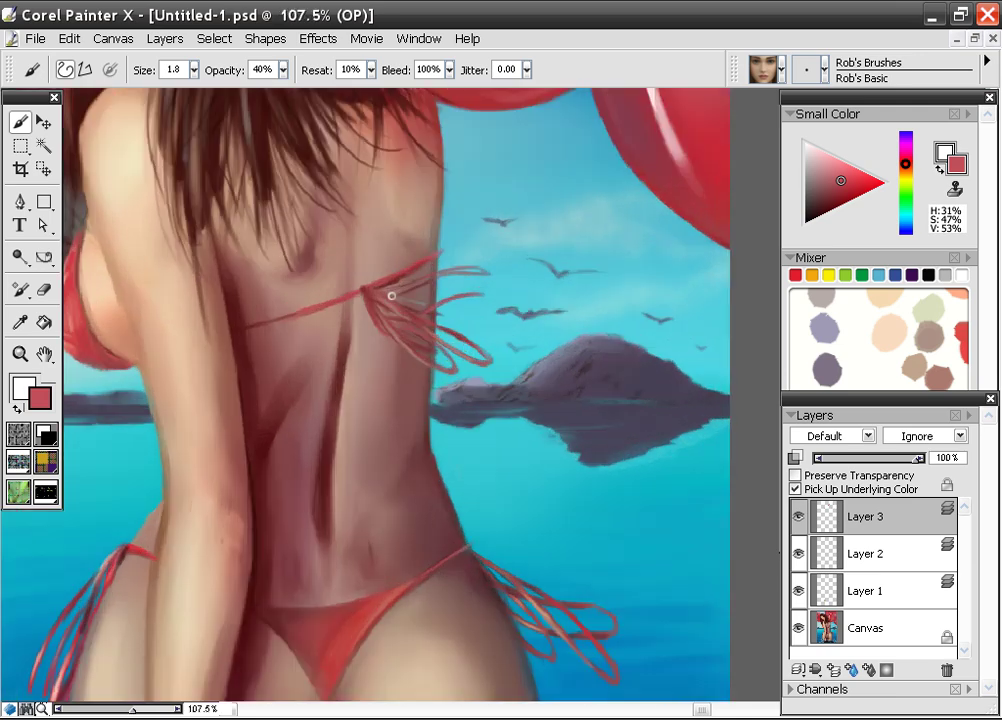
drag(247, 192, 418, 485)
drag(268, 255, 401, 343)
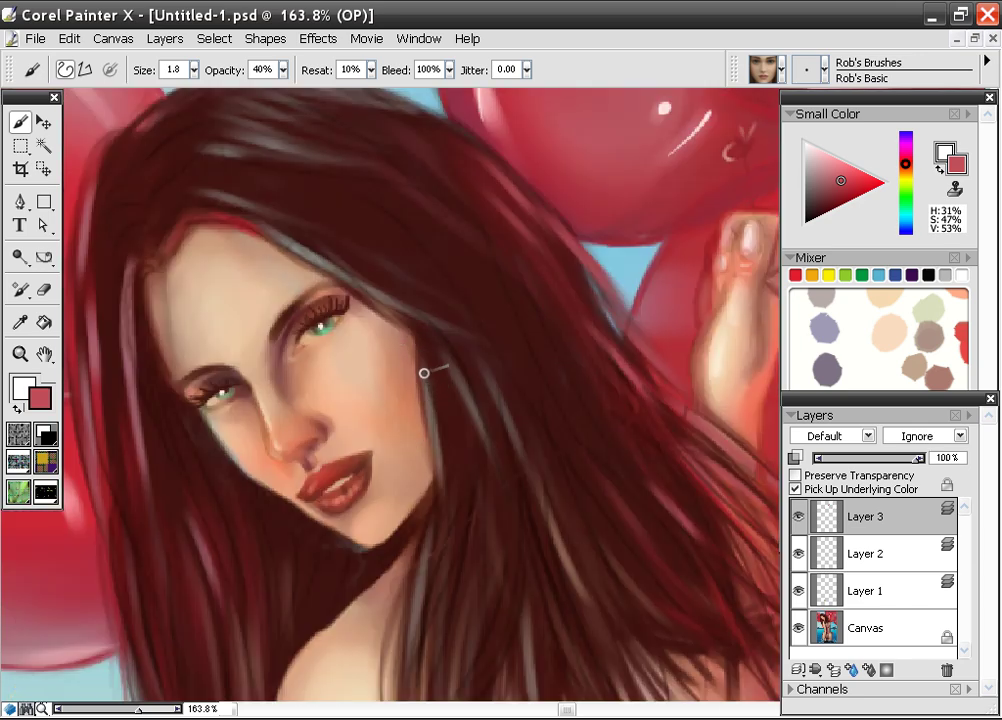
Enlarge the brush to 11.3 and sample a brown shadow tone from the woman's back for shading the face
scroll(423, 370, up, 3)
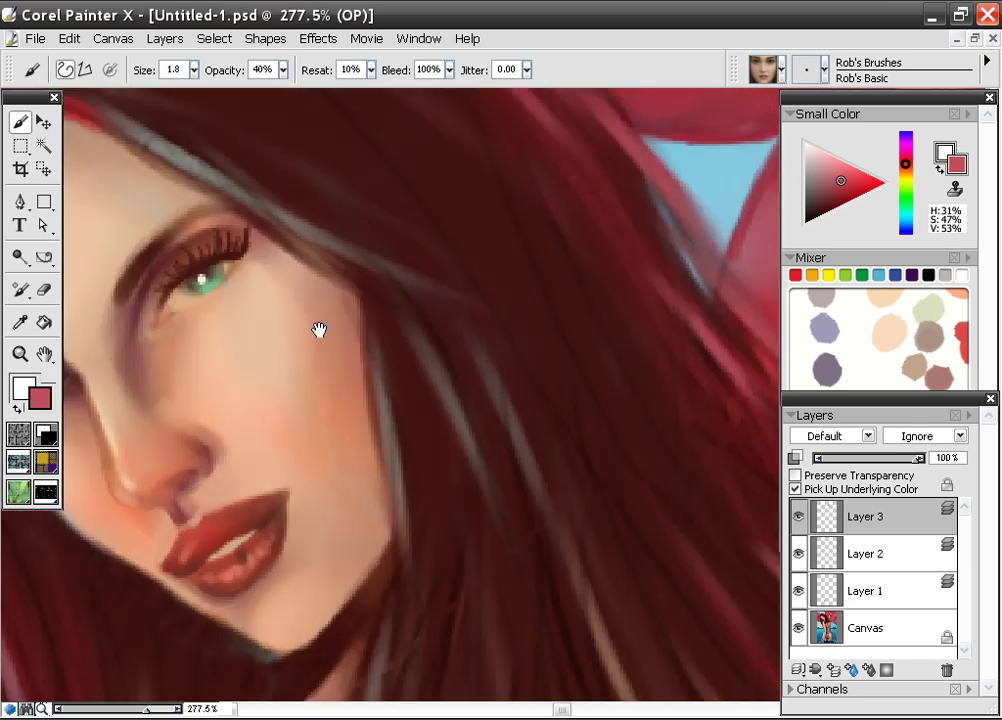
drag(320, 331, 375, 365)
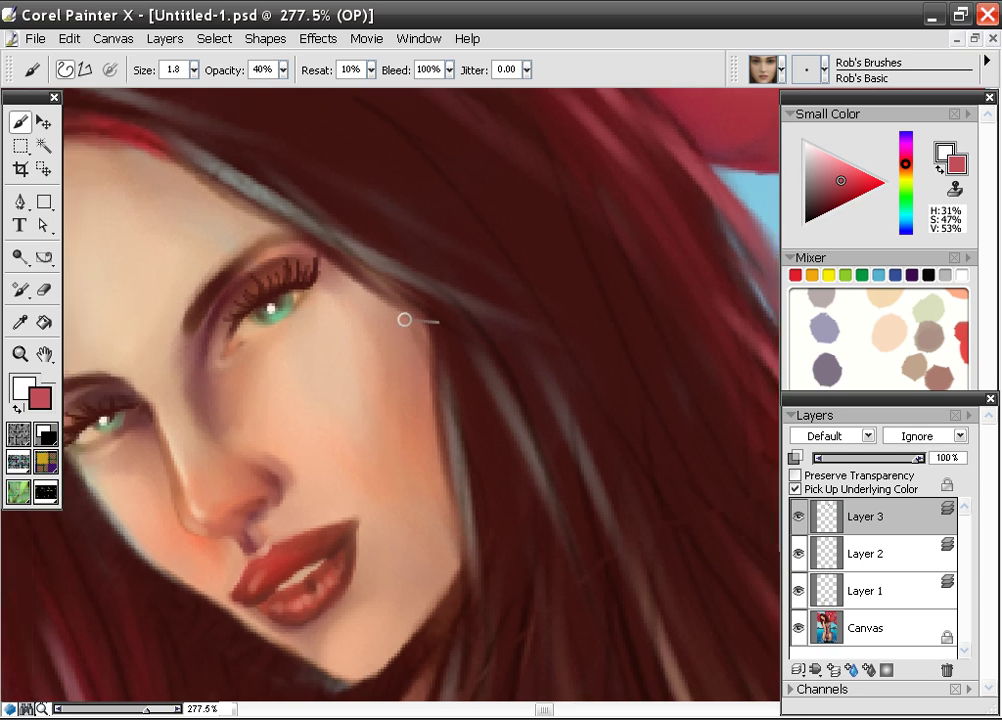
click(194, 69)
drag(197, 92, 190, 92)
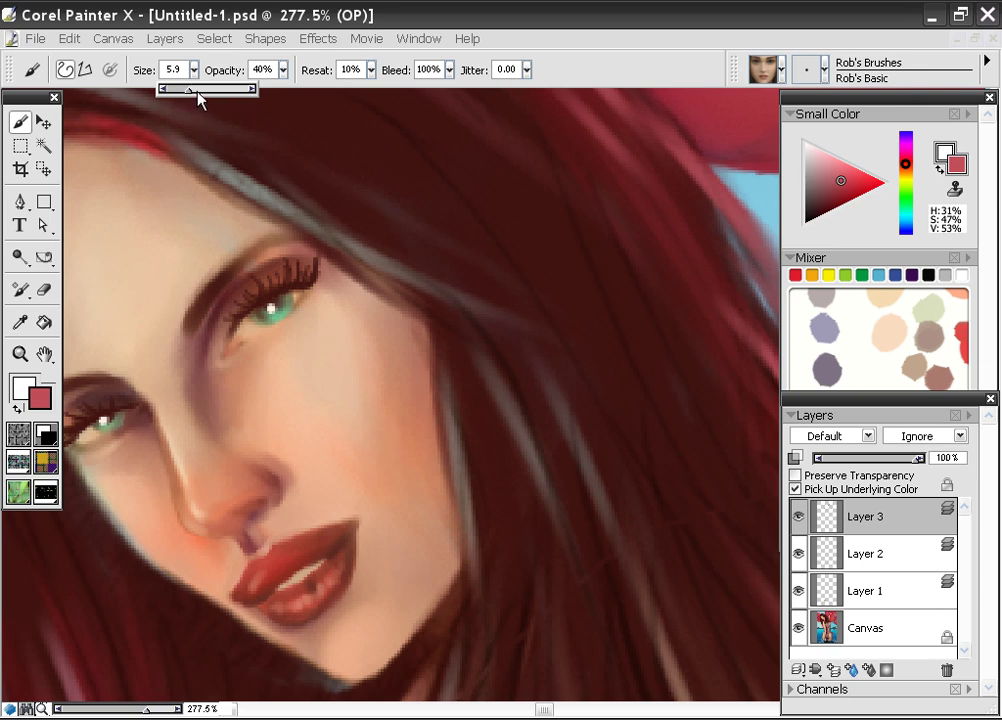
drag(197, 91, 196, 91)
drag(429, 566, 358, 304)
mouse_move(412, 501)
mouse_down()
mouse_move(333, 346)
mouse_move(353, 146)
mouse_up()
alt+click(185, 497)
alt+click(497, 484)
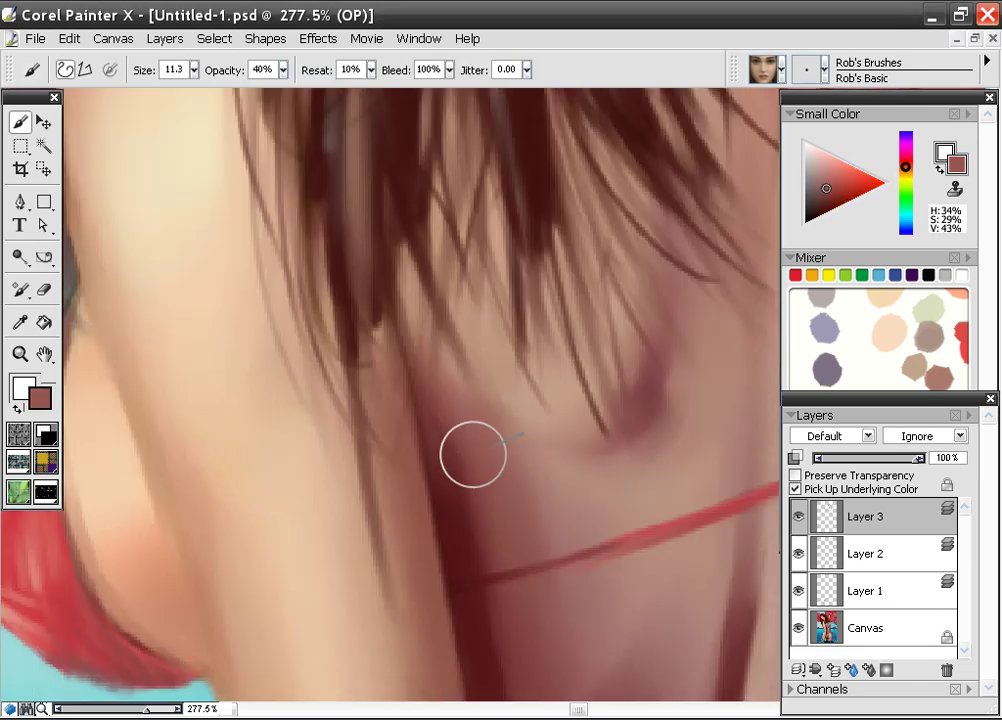
drag(297, 188, 360, 485)
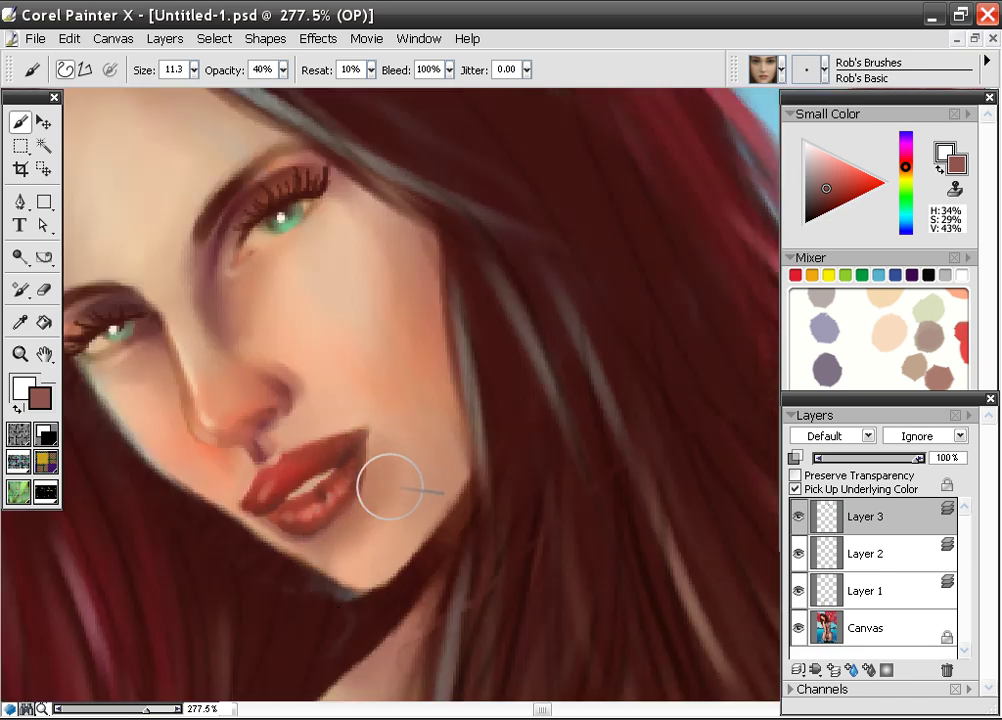
Shade the chin and outer cheek with sampled warm skin tones
alt+click(380, 543)
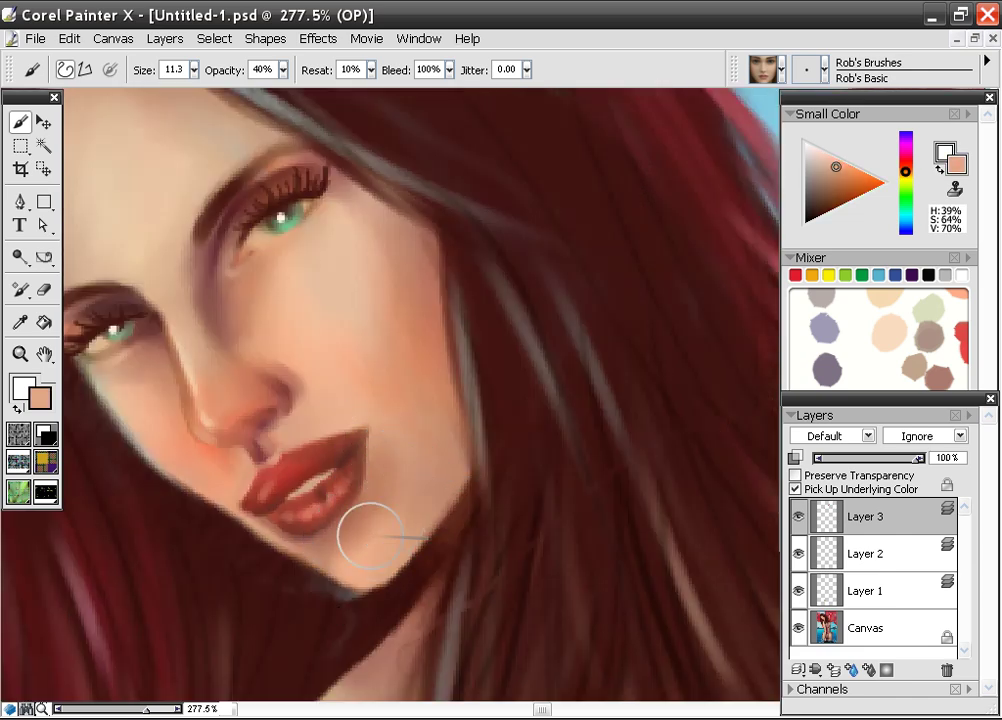
alt+click(382, 495)
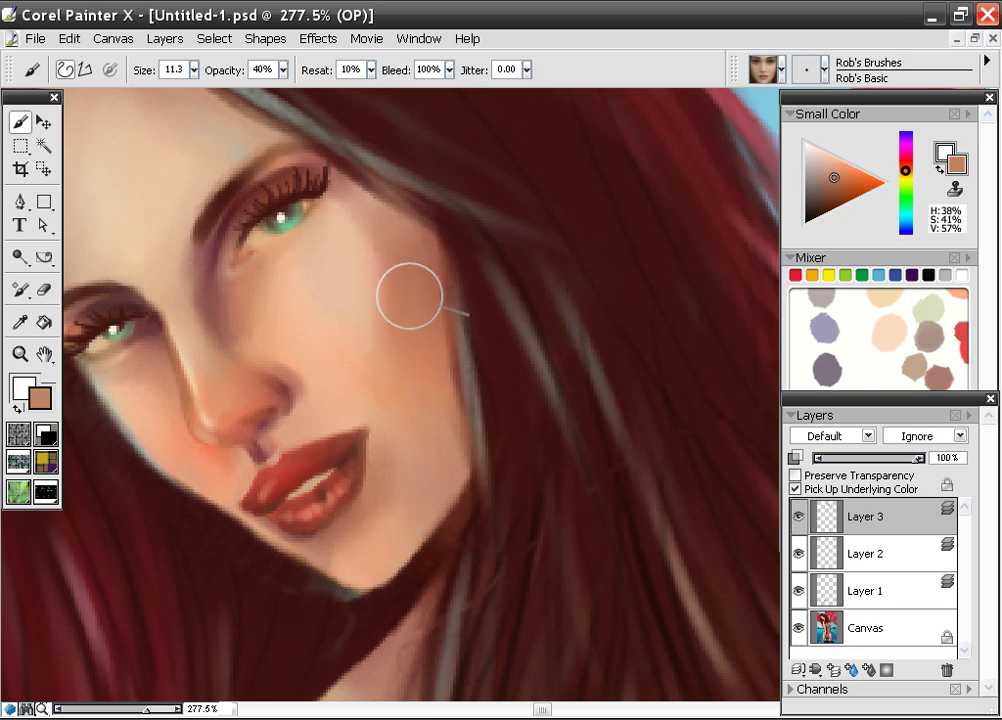
alt+click(351, 225)
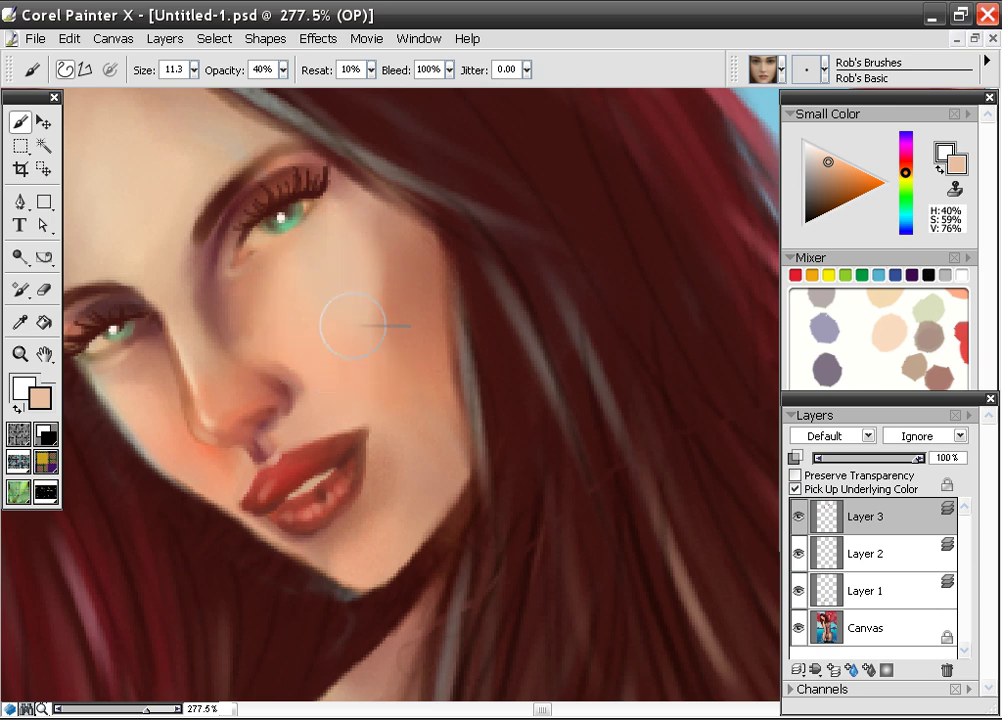
Darken the side of the face beside the hair with brown and dark hair tones, covering the gray strand along the cheek
alt+click(365, 284)
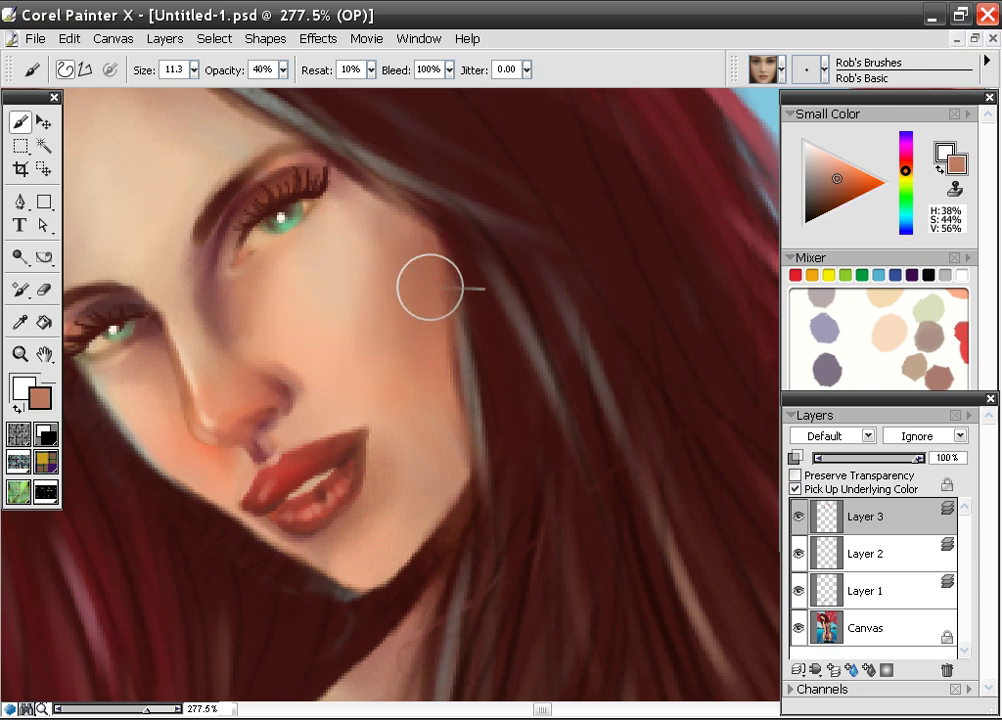
mouse_move(418, 257)
mouse_down()
mouse_move(448, 360)
mouse_move(459, 351)
mouse_move(431, 256)
mouse_move(420, 256)
mouse_move(428, 236)
mouse_move(335, 172)
mouse_move(324, 151)
mouse_move(414, 227)
mouse_move(414, 256)
mouse_move(385, 221)
mouse_up()
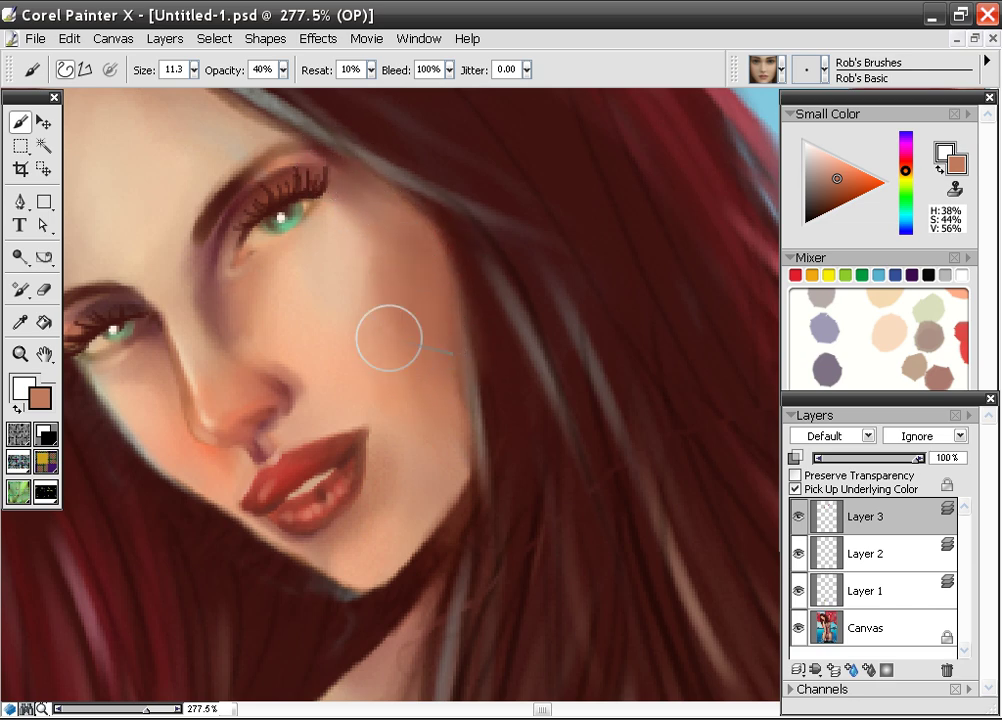
drag(480, 476, 440, 496)
alt+click(506, 341)
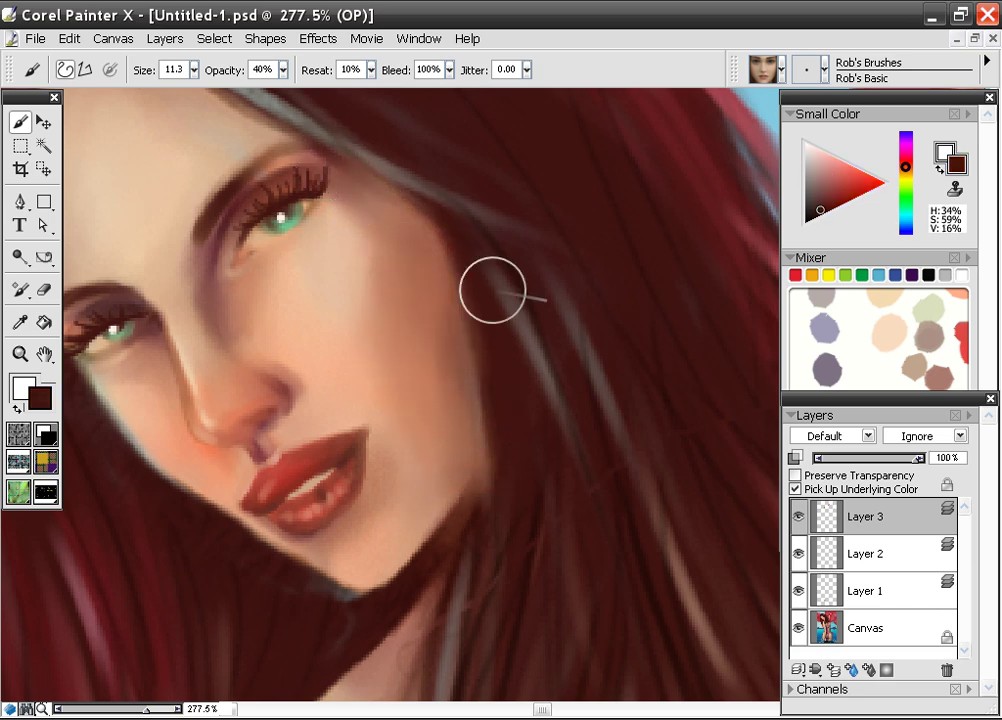
mouse_move(492, 286)
mouse_down()
mouse_move(428, 221)
mouse_move(368, 191)
mouse_up()
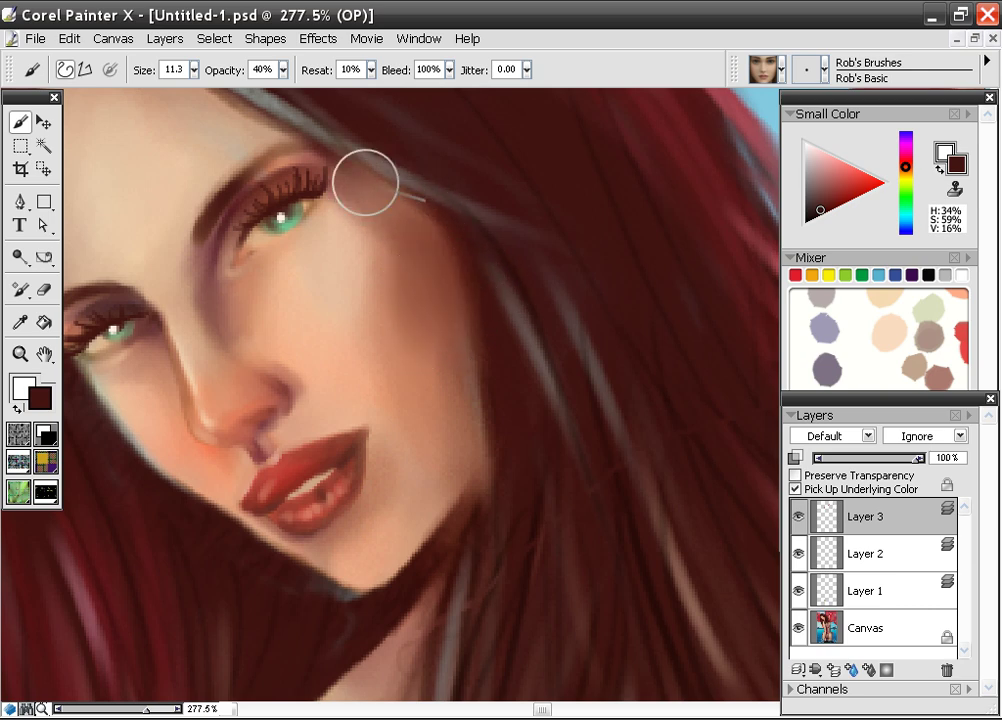
Blend sampled light peach tones over the upper cheek and below the outer corner of the eye
alt+click(401, 320)
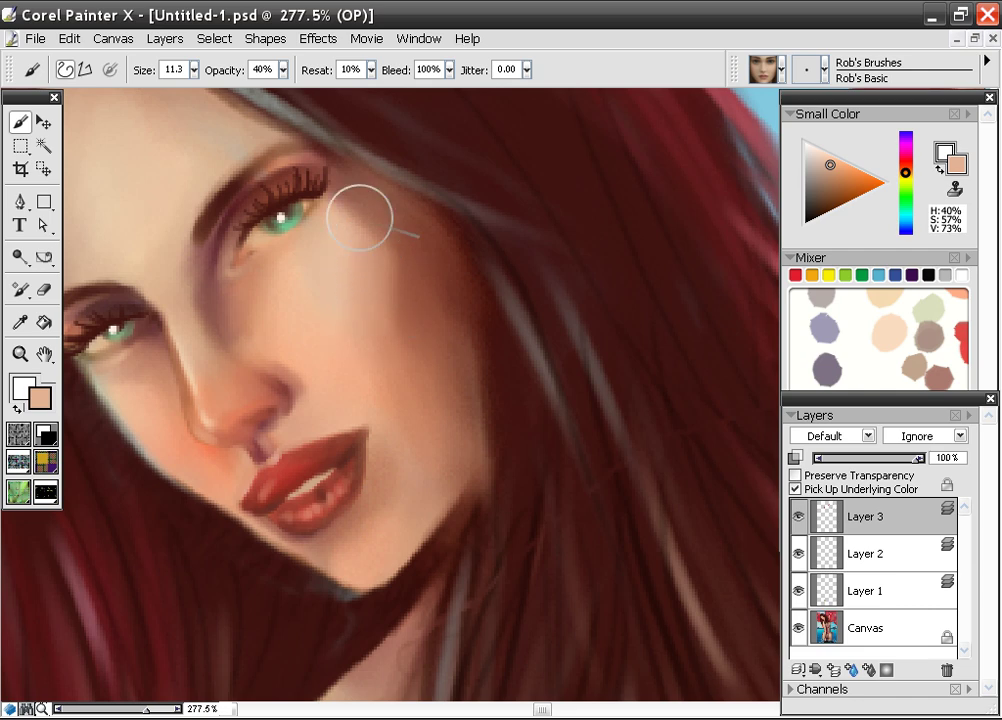
alt+click(348, 270)
alt+click(348, 270)
mouse_move(342, 250)
mouse_down()
mouse_move(353, 190)
mouse_move(357, 220)
mouse_up()
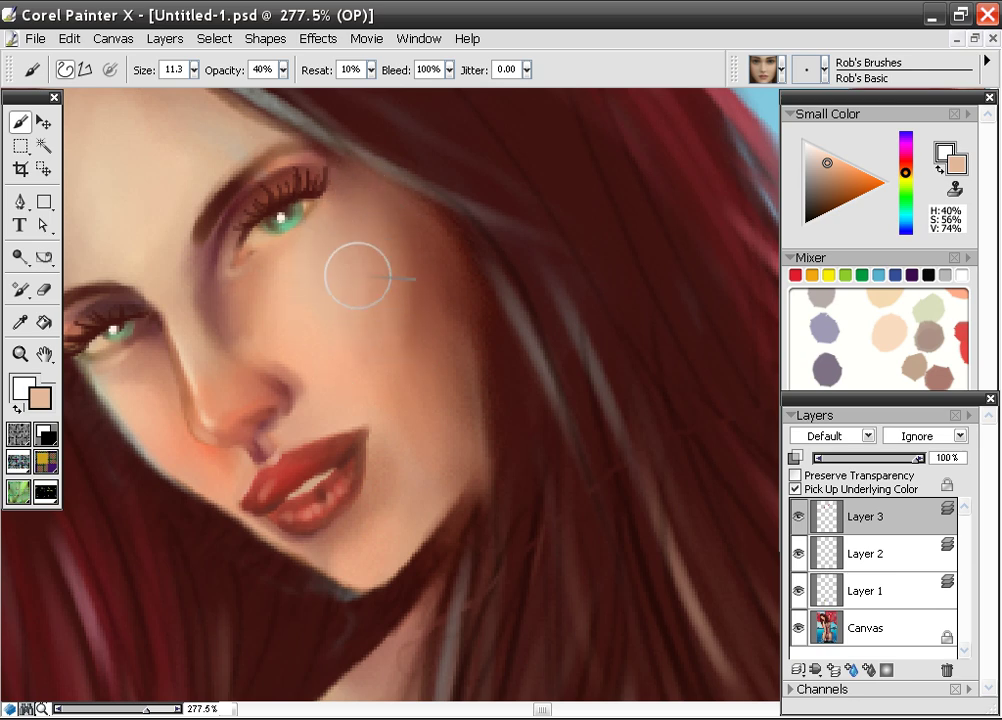
alt+click(334, 355)
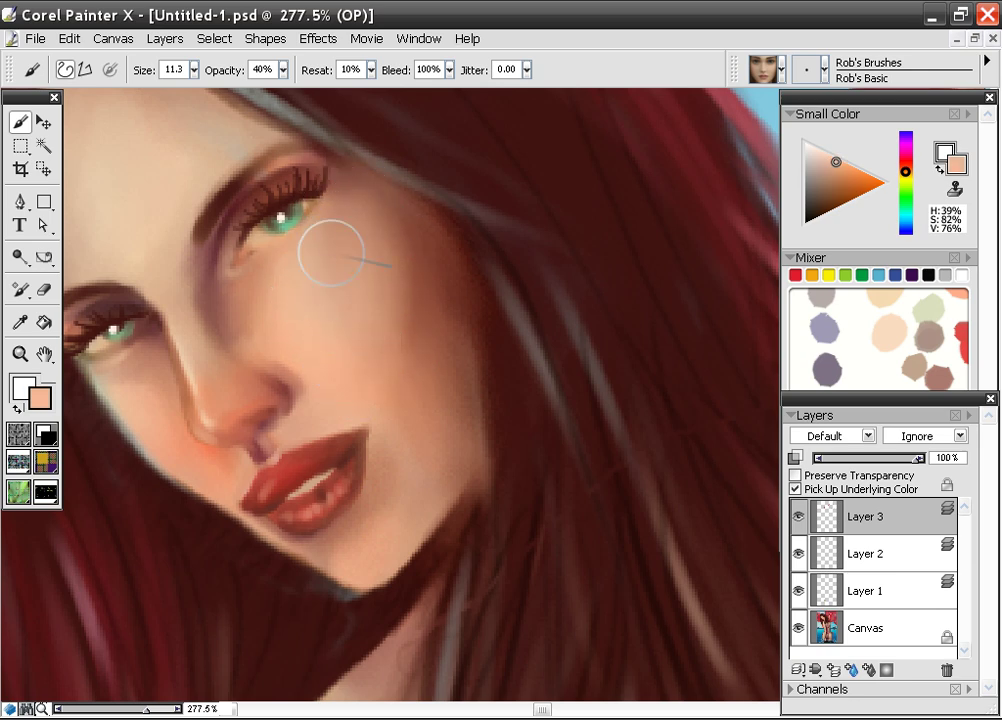
Deepen the shading on the outer cheek beside the hair with sampled brown, warm skin and dark hair tones
alt+click(401, 245)
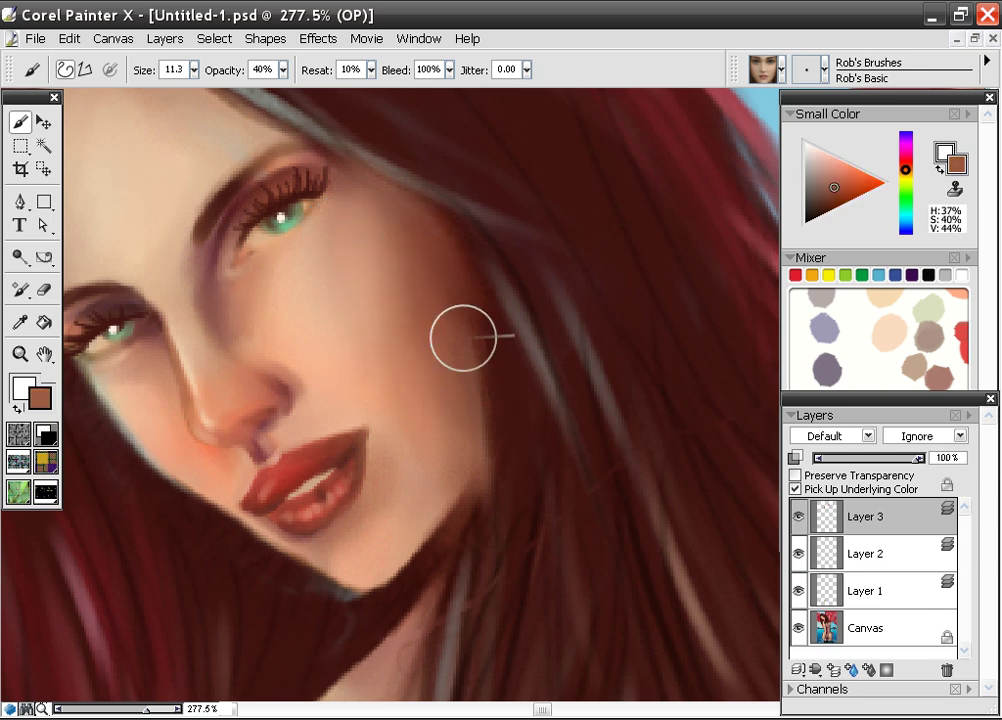
alt+click(429, 464)
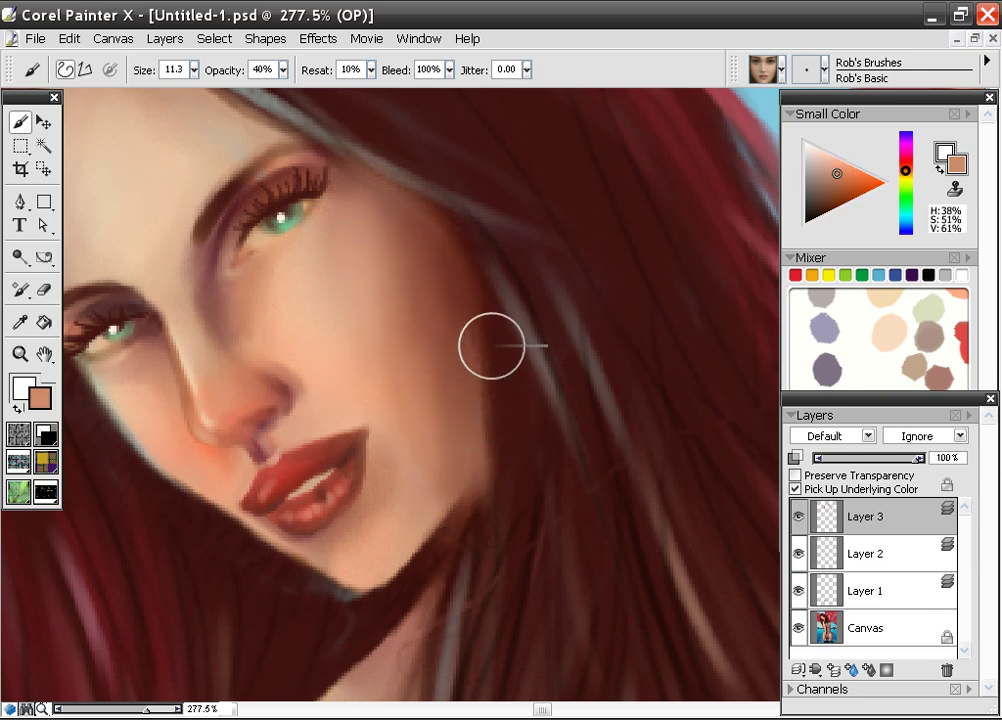
alt+click(510, 425)
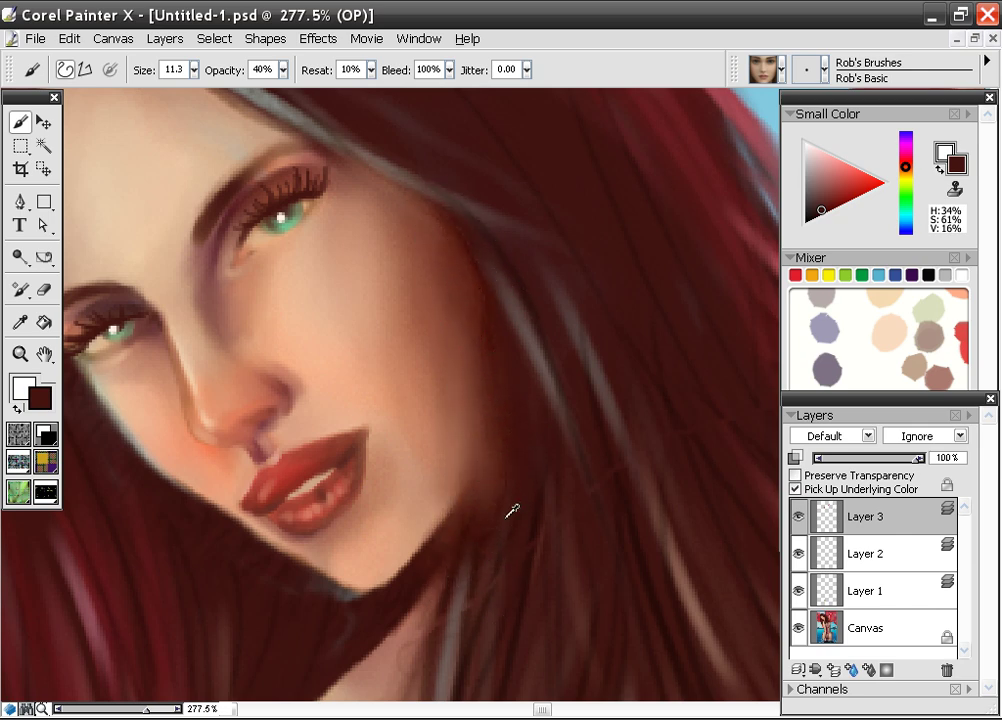
Darken the hair beneath the chin and along the jaw with sampled dark brown, cleaning up the jawline
alt+click(408, 589)
alt+click(408, 589)
mouse_move(398, 602)
mouse_down()
mouse_move(360, 610)
mouse_move(361, 619)
mouse_move(378, 617)
mouse_move(445, 522)
mouse_up()
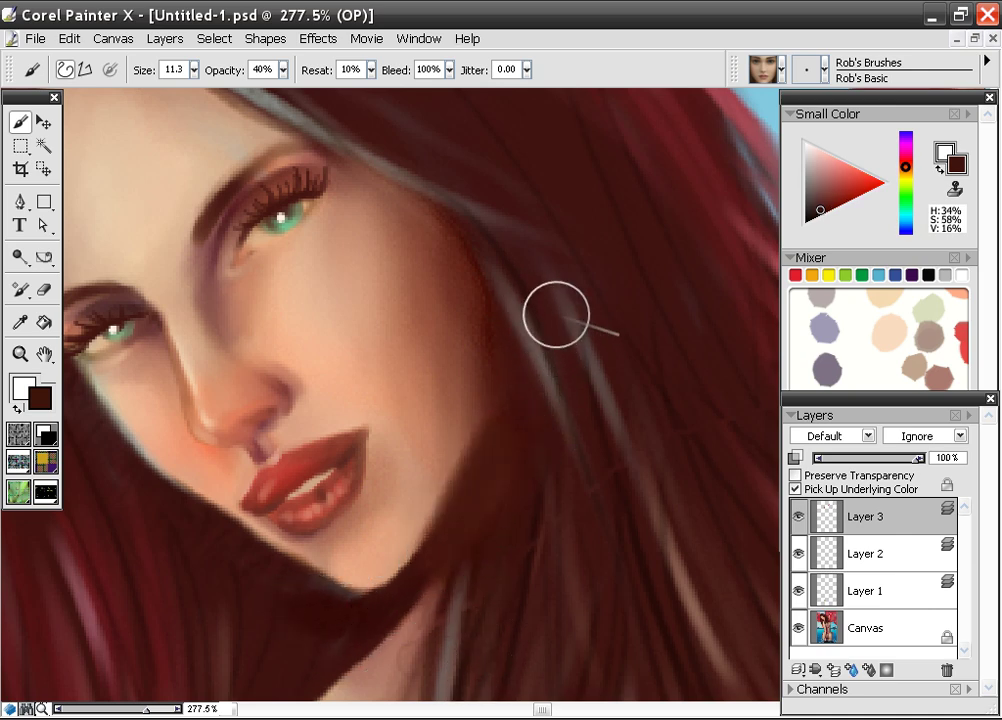
key(ctrl+z)
drag(461, 528, 489, 455)
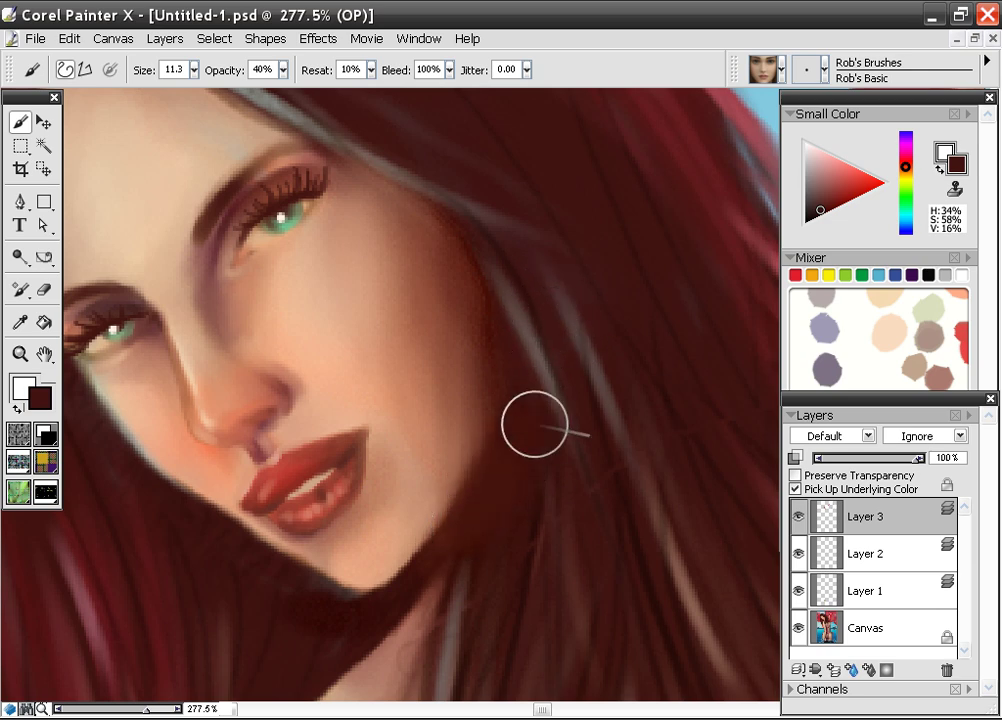
Darken the hair edge along the far side of the face and blend a sampled skin tone below the far eye
drag(376, 353, 530, 206)
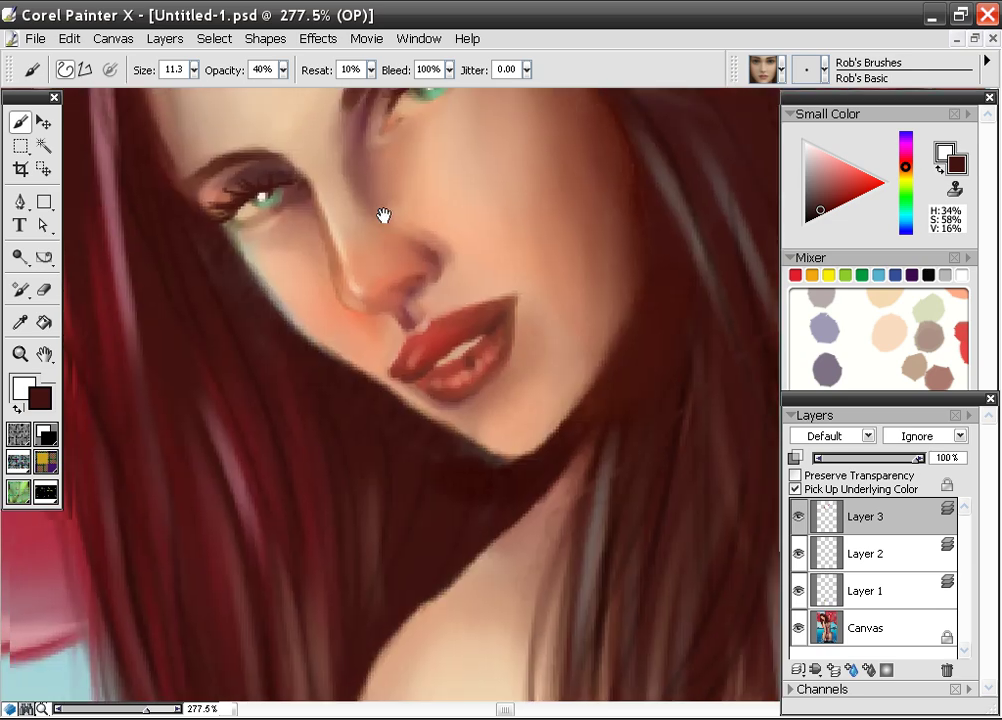
drag(383, 215, 423, 318)
drag(385, 284, 381, 380)
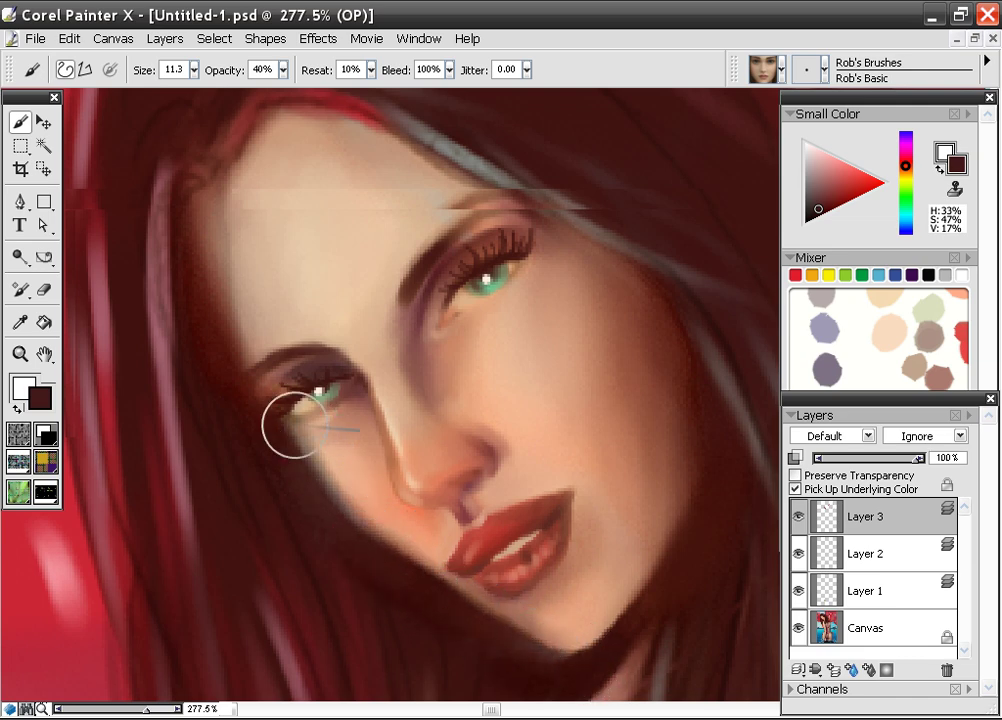
alt+click(349, 416)
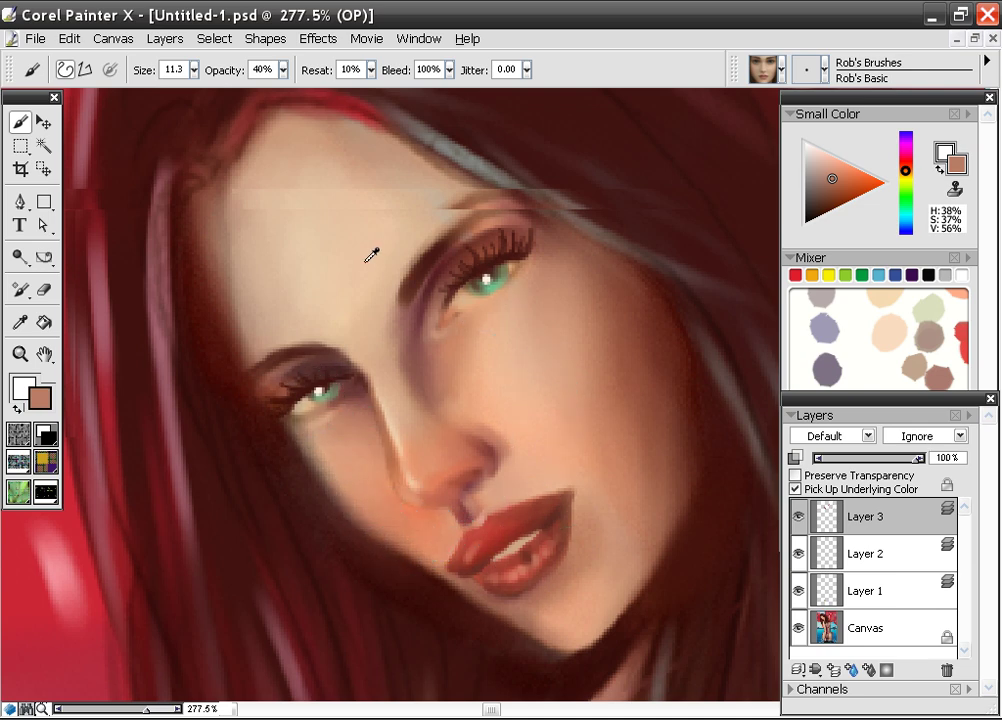
Shade the upper forehead and the area above the near eyebrow with sampled tan skin tones
key(alt+space)
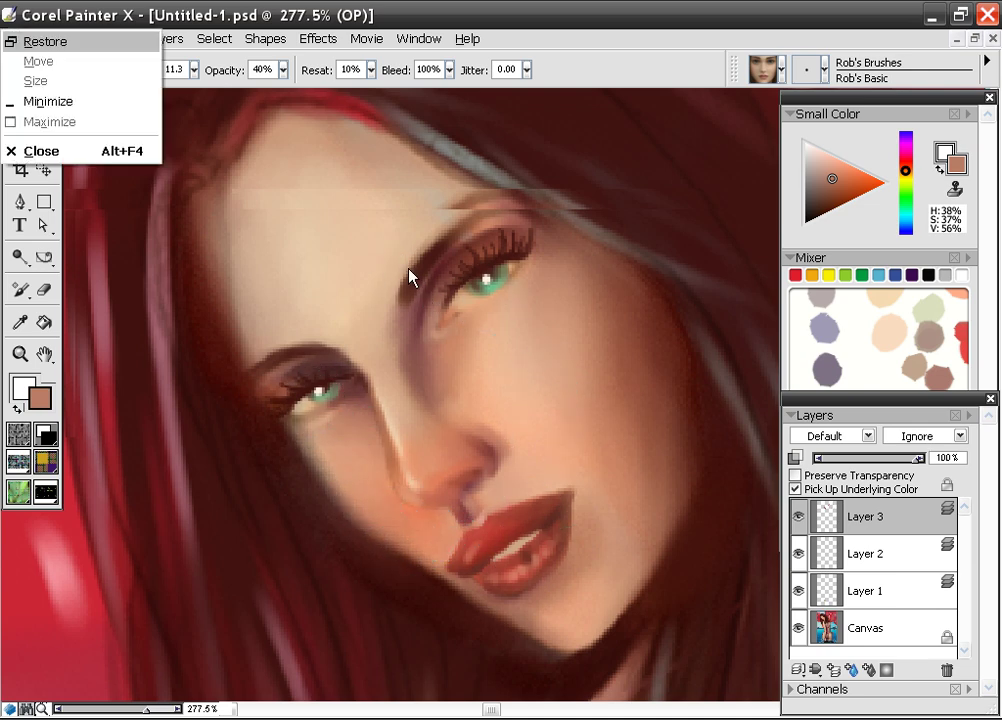
click(408, 269)
drag(402, 311, 405, 351)
scroll(405, 347, up, 5)
scroll(405, 343, down, 3)
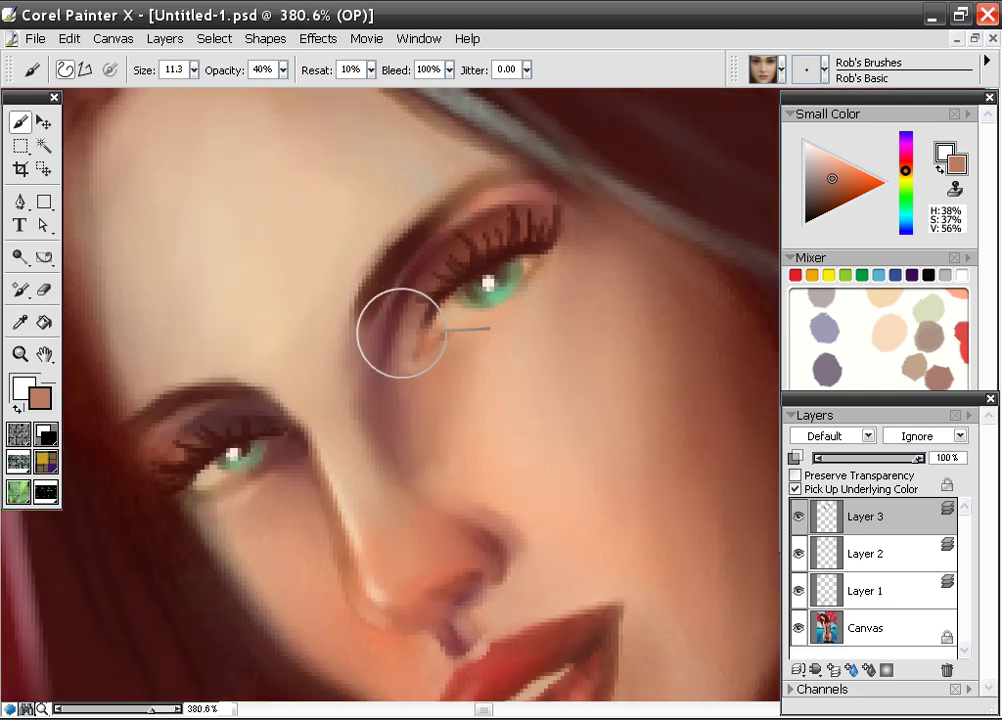
scroll(400, 331, up, 5)
scroll(397, 325, down, 1)
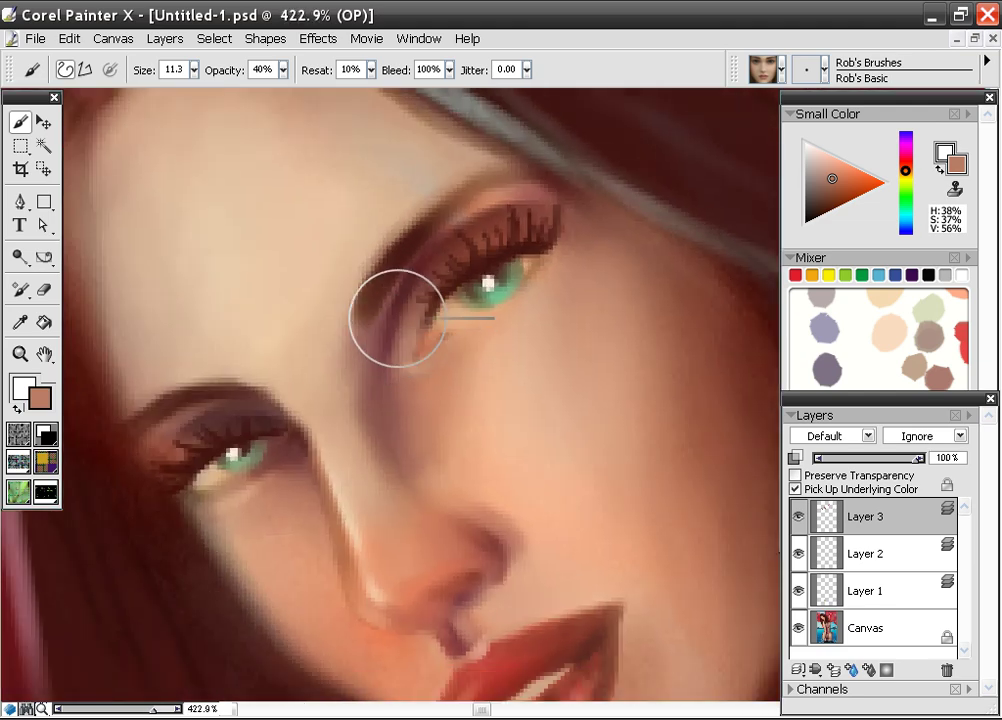
drag(373, 260, 411, 404)
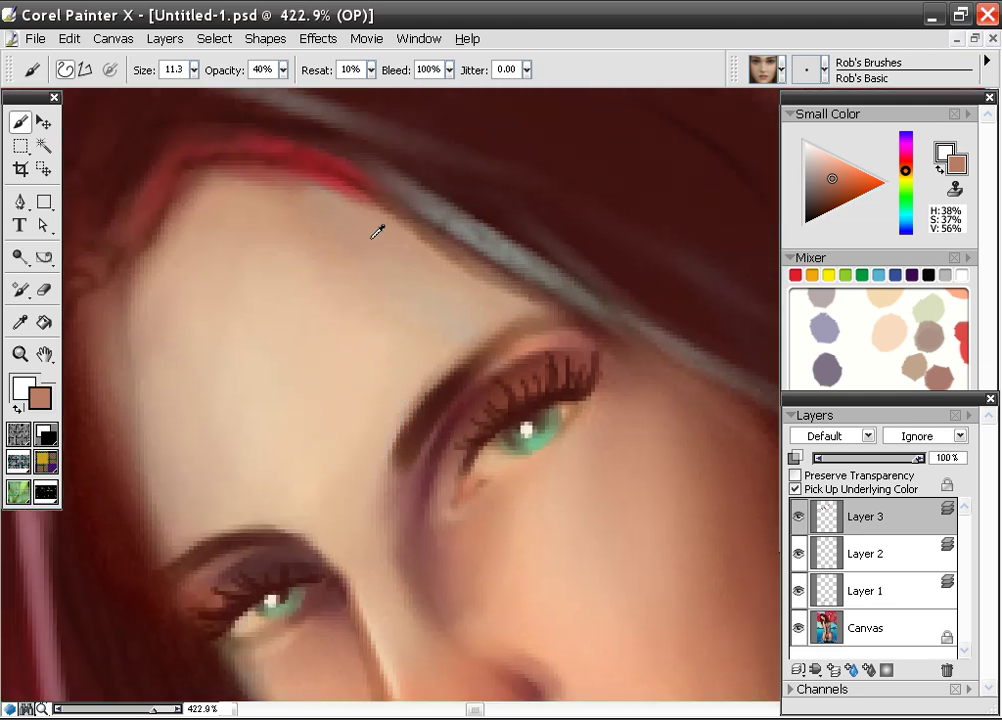
alt+click(275, 225)
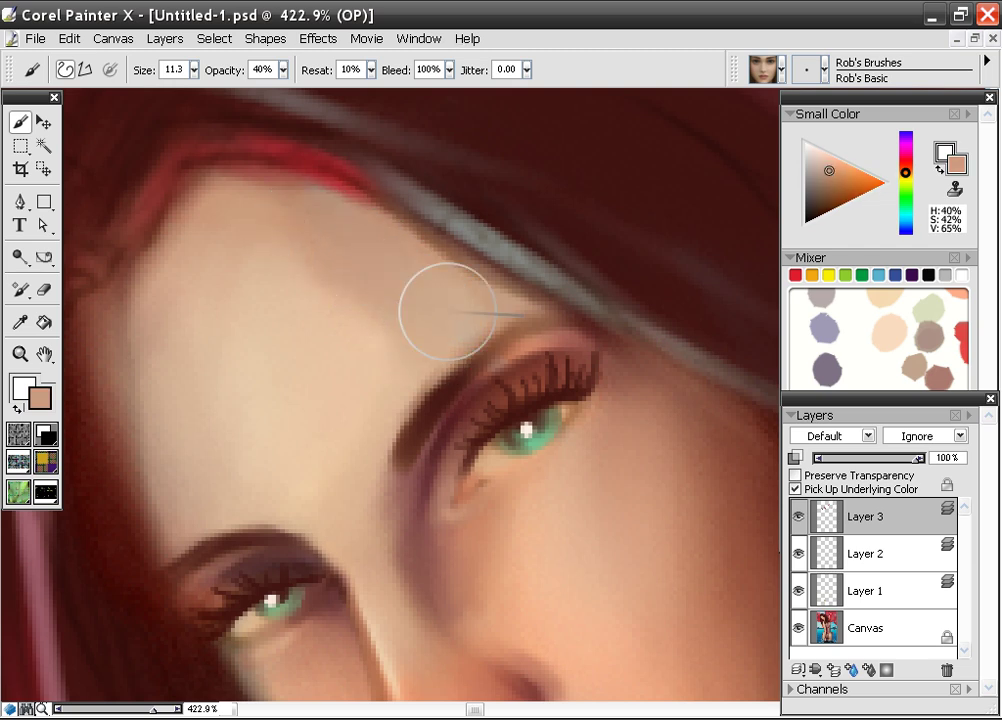
mouse_move(339, 284)
mouse_down()
mouse_move(294, 255)
mouse_move(359, 237)
mouse_move(370, 250)
mouse_move(322, 329)
mouse_move(357, 346)
mouse_move(414, 327)
mouse_move(336, 368)
mouse_move(284, 376)
mouse_move(250, 362)
mouse_move(215, 376)
mouse_move(295, 460)
mouse_up()
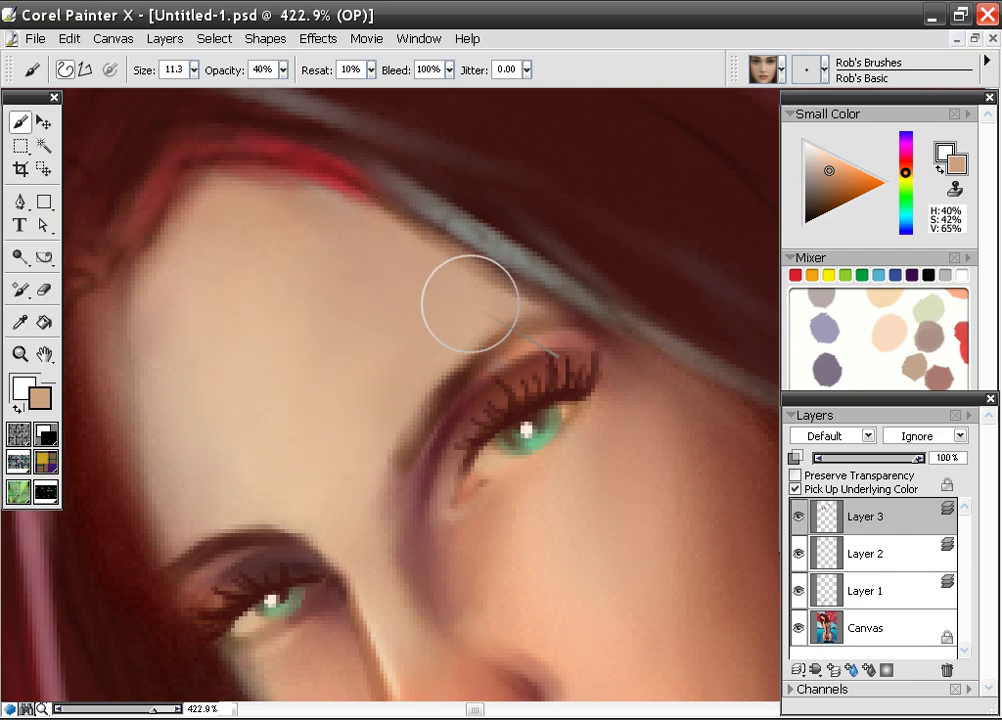
scroll(458, 318, down, 9)
scroll(462, 317, down, 4)
drag(555, 393, 414, 237)
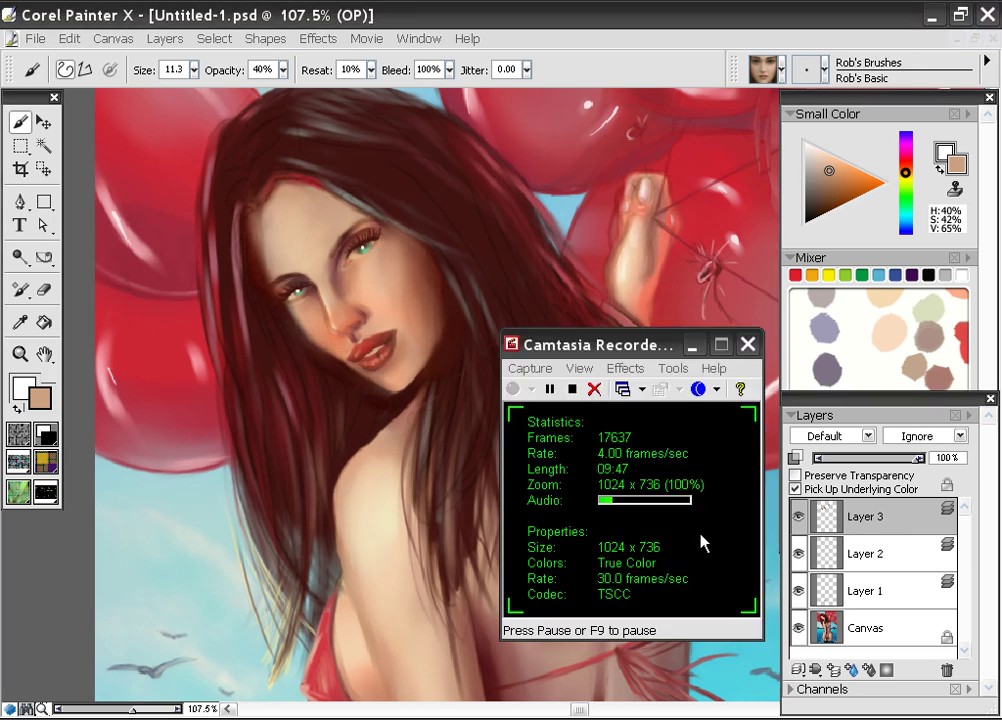